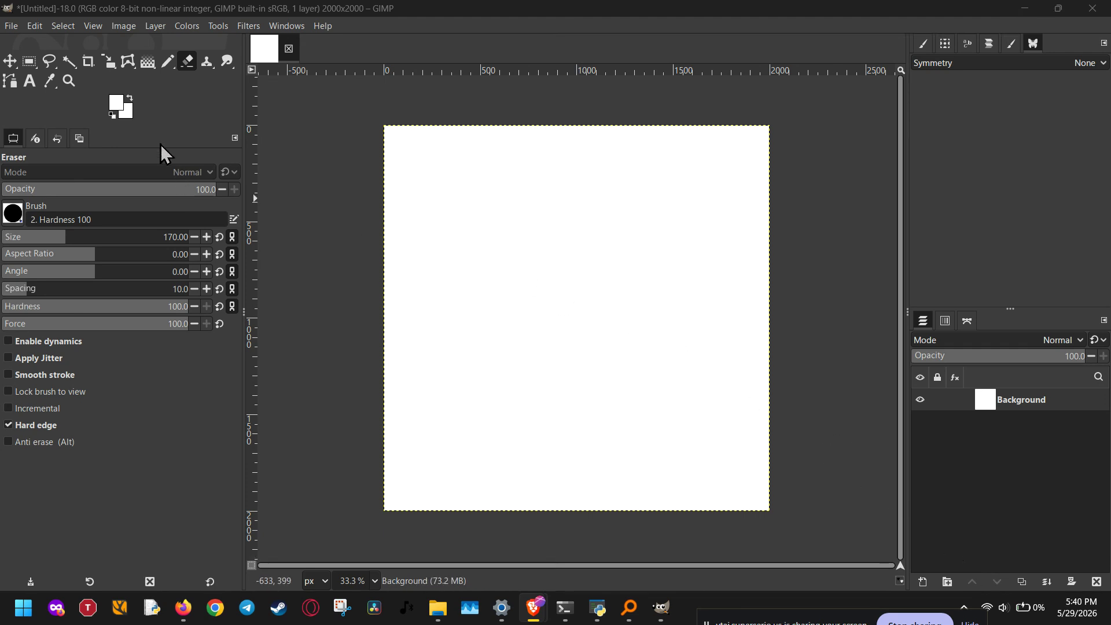
Start a new image and set its size to 5 inches wide by 7 inches high.
left_click(11, 26)
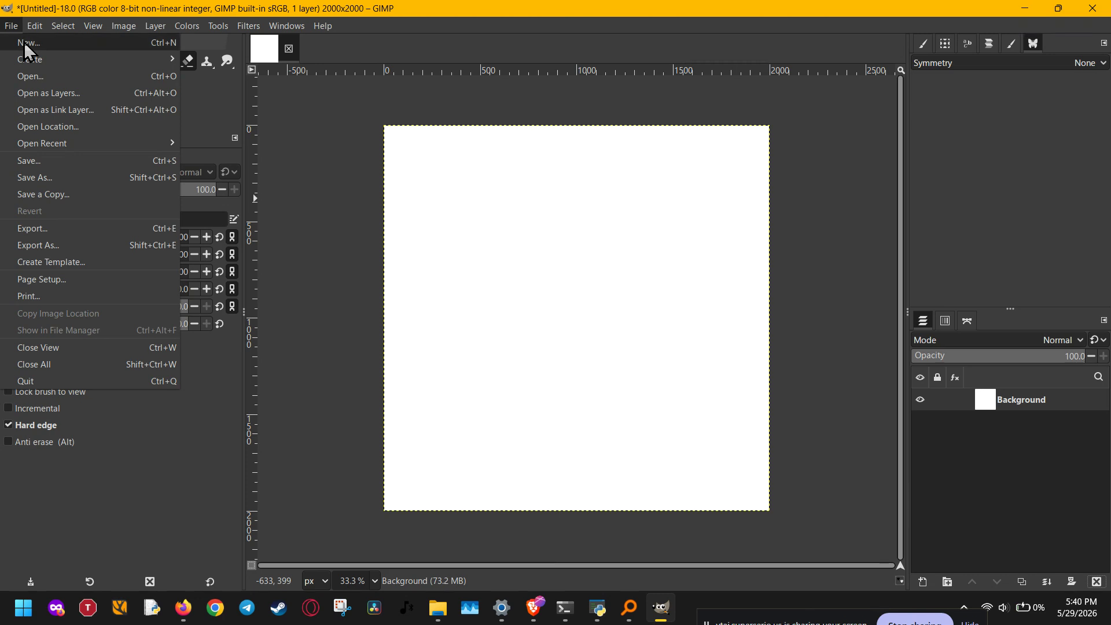
left_click(28, 43)
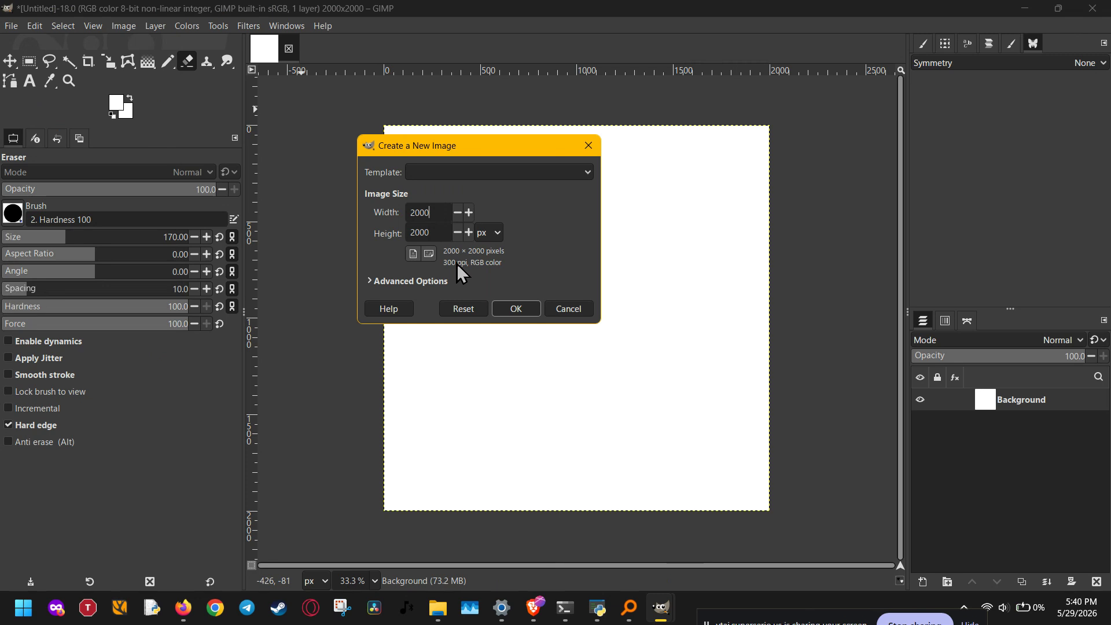
left_click(491, 234)
left_click(507, 274)
left_click(435, 212)
left_click(440, 212)
key("ctrl+a")
type("5")
key("Tab")
type("7")
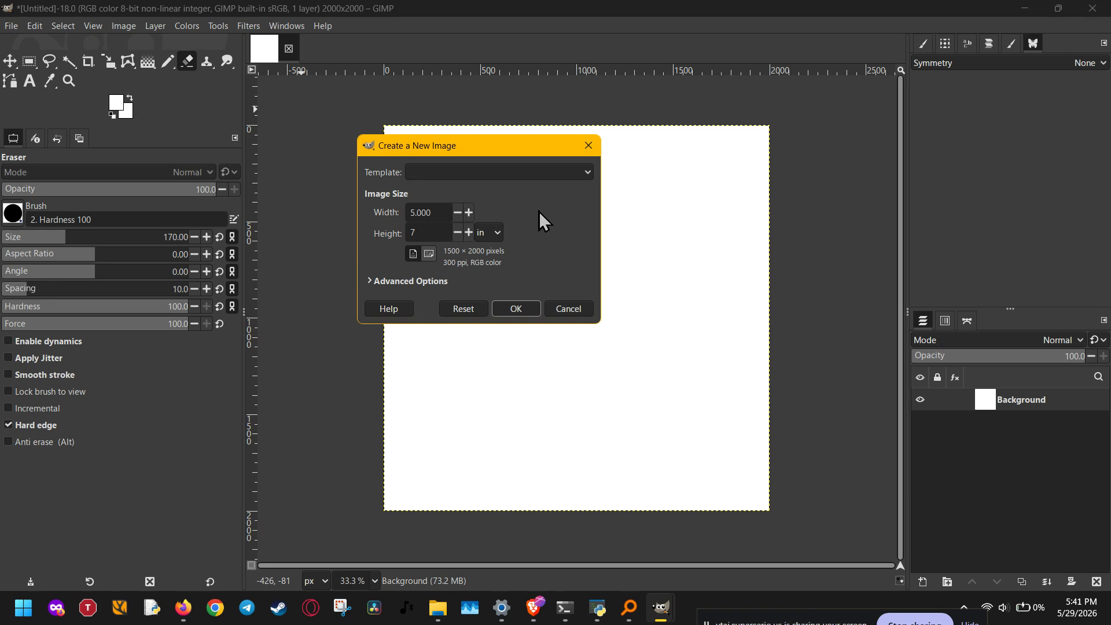
Check the advanced options, keep 300 pixels/in resolution and RGB color, and create the image.
left_click(433, 282)
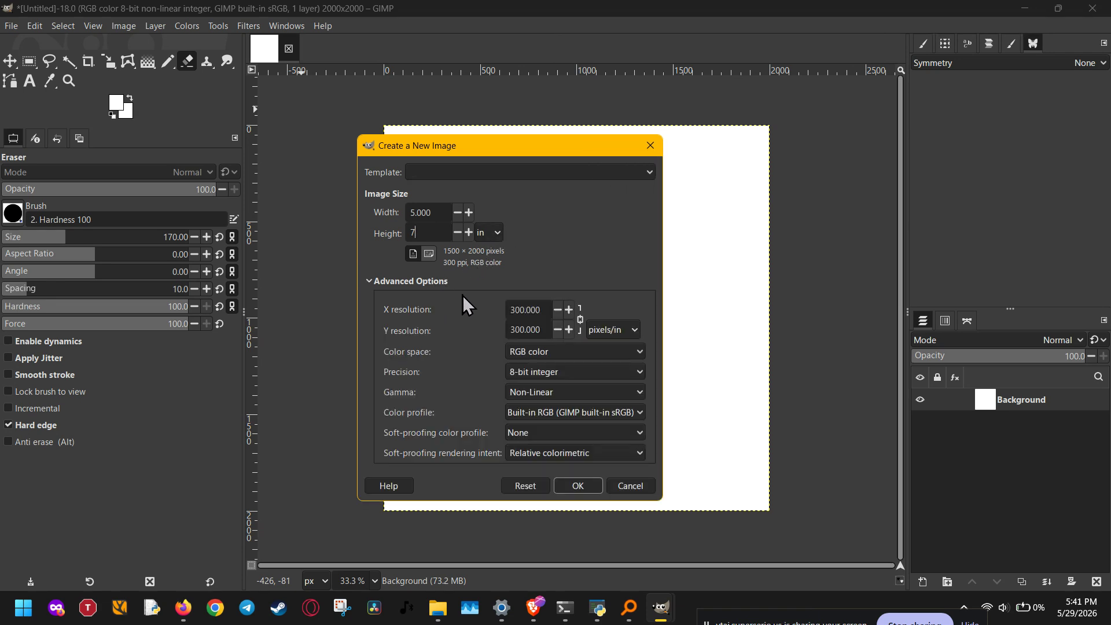
left_click(516, 309)
left_click(519, 330)
left_click(577, 352)
left_click(578, 352)
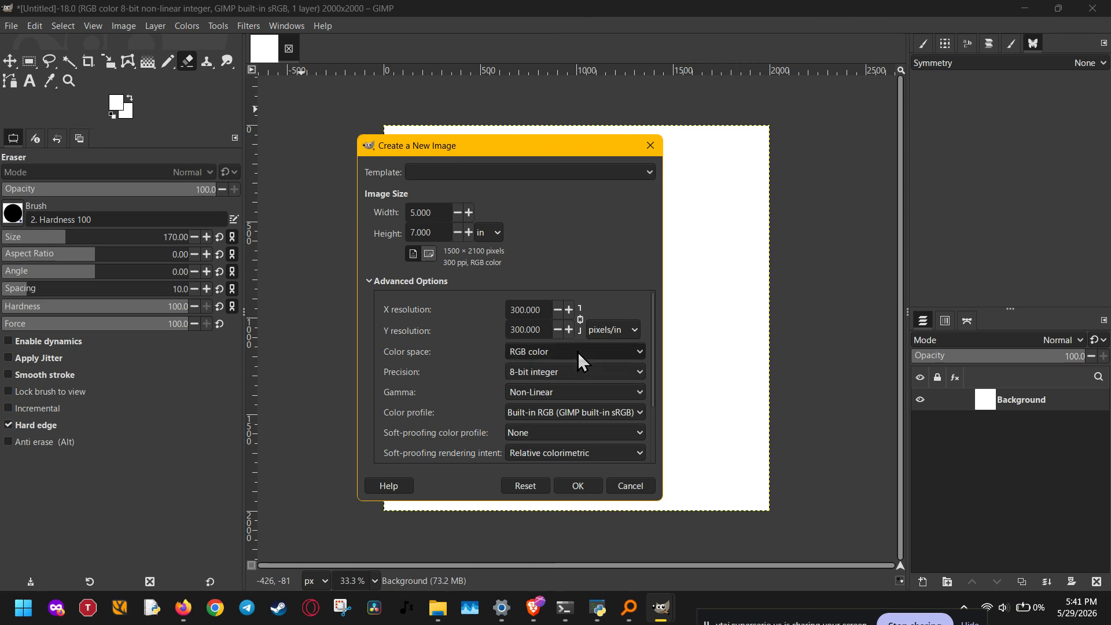
scroll(578, 352, "down", 1)
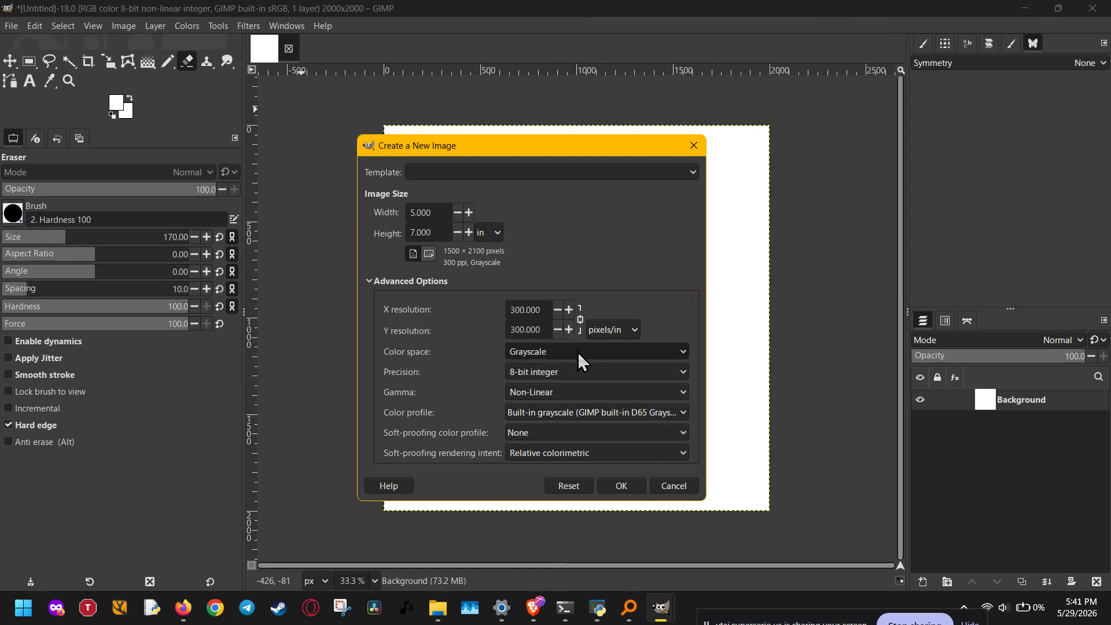
scroll(578, 352, "up", 1)
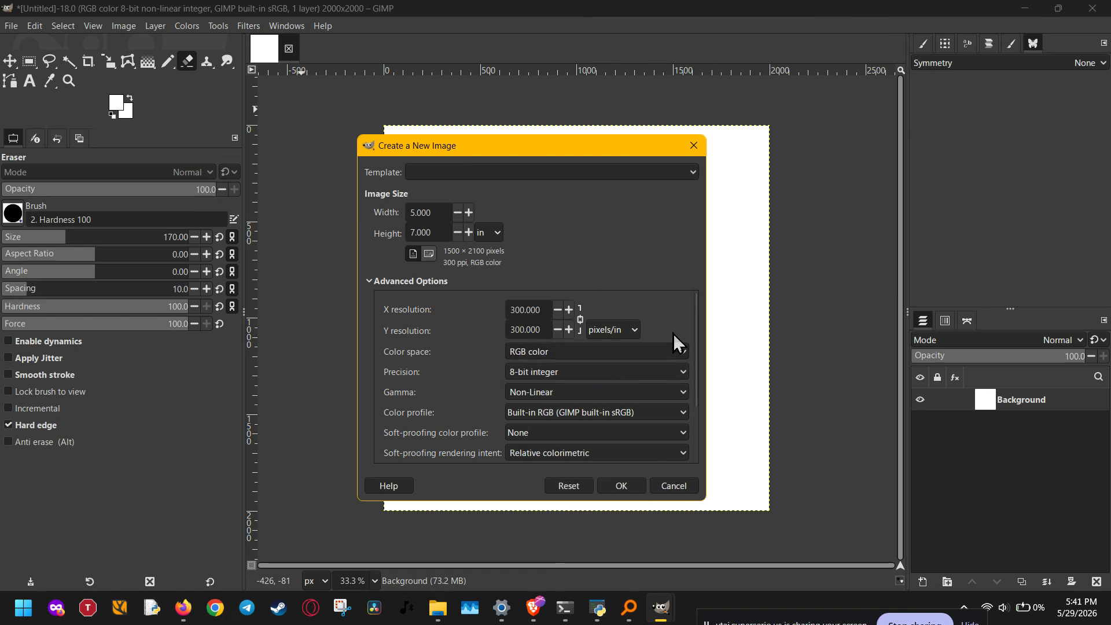
left_click(622, 486)
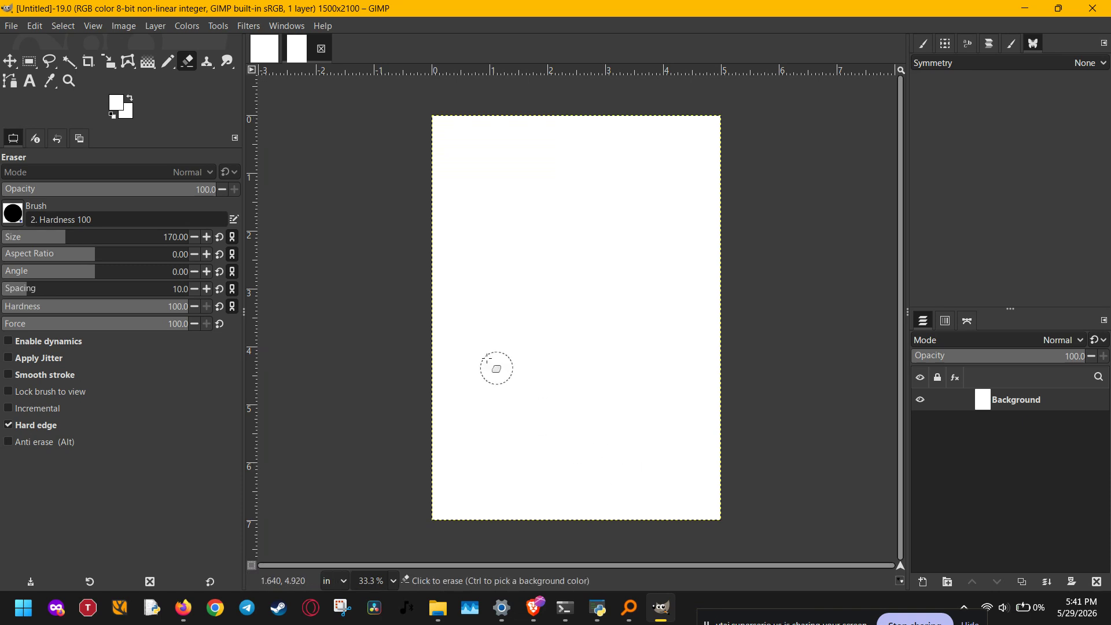
Add a horizontal guide at 5 percent of the image height.
left_click(123, 26)
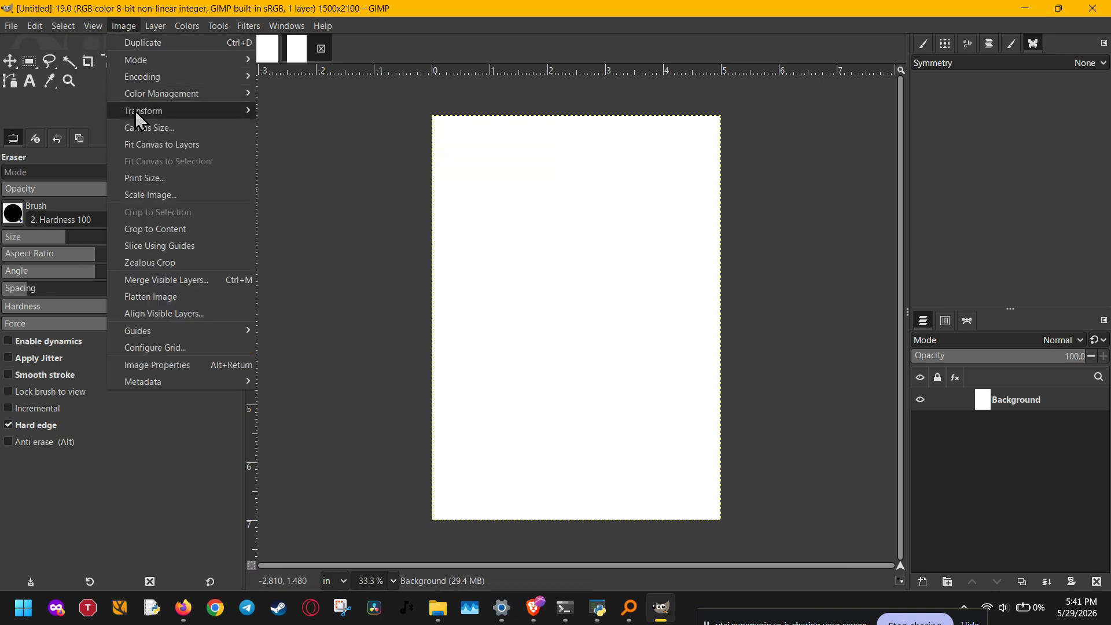
mouse_move(156, 325)
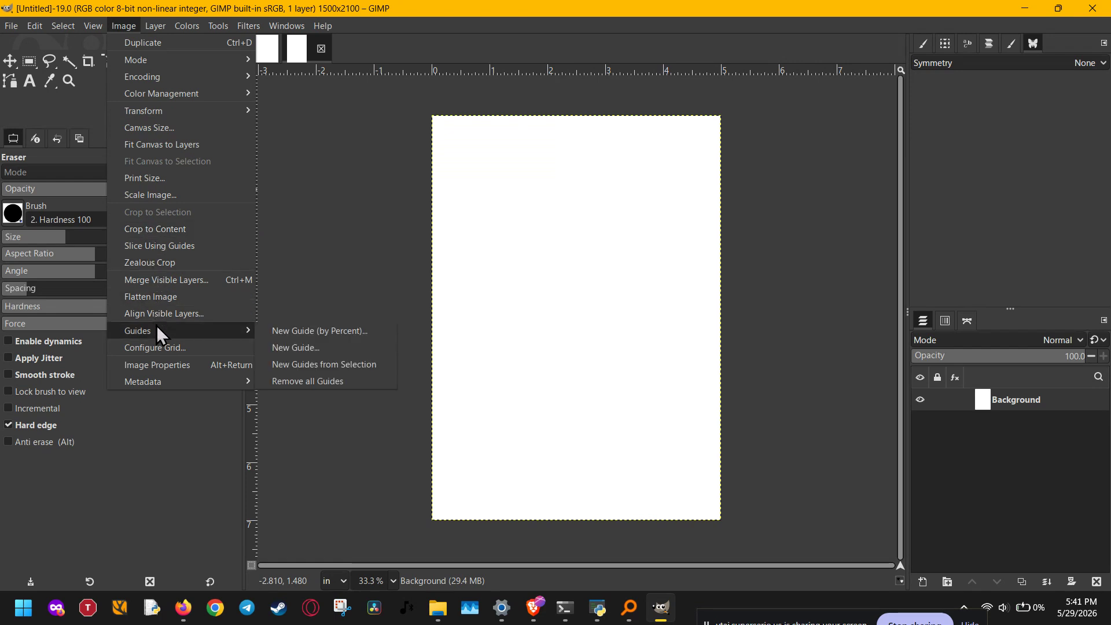
left_click(294, 329)
left_click_drag(150, 113, 117, 110)
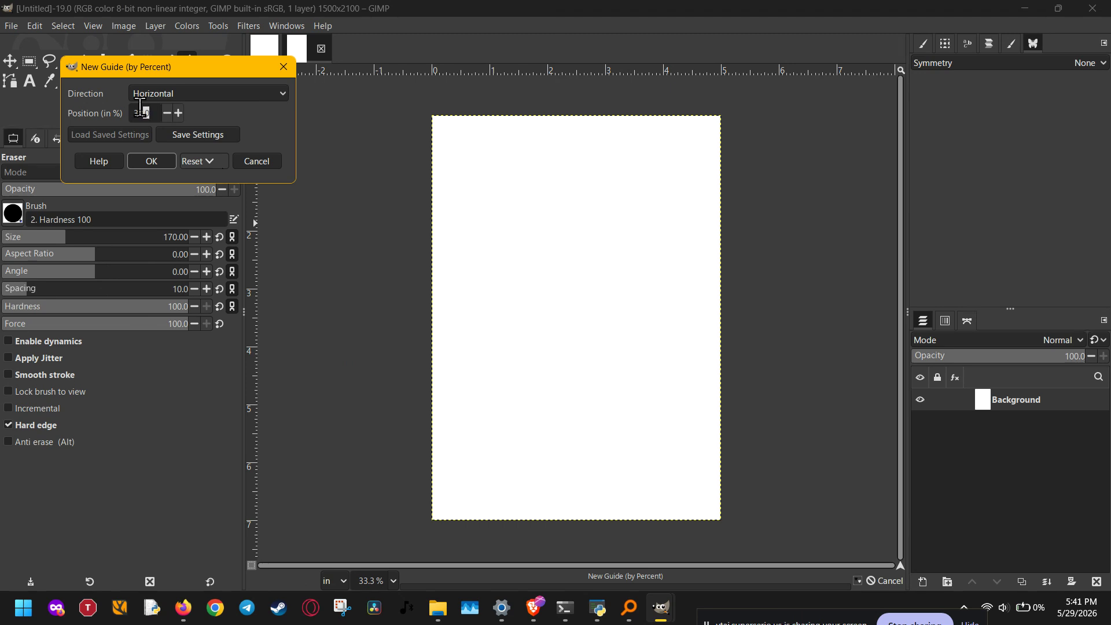
type("5")
left_click(149, 164)
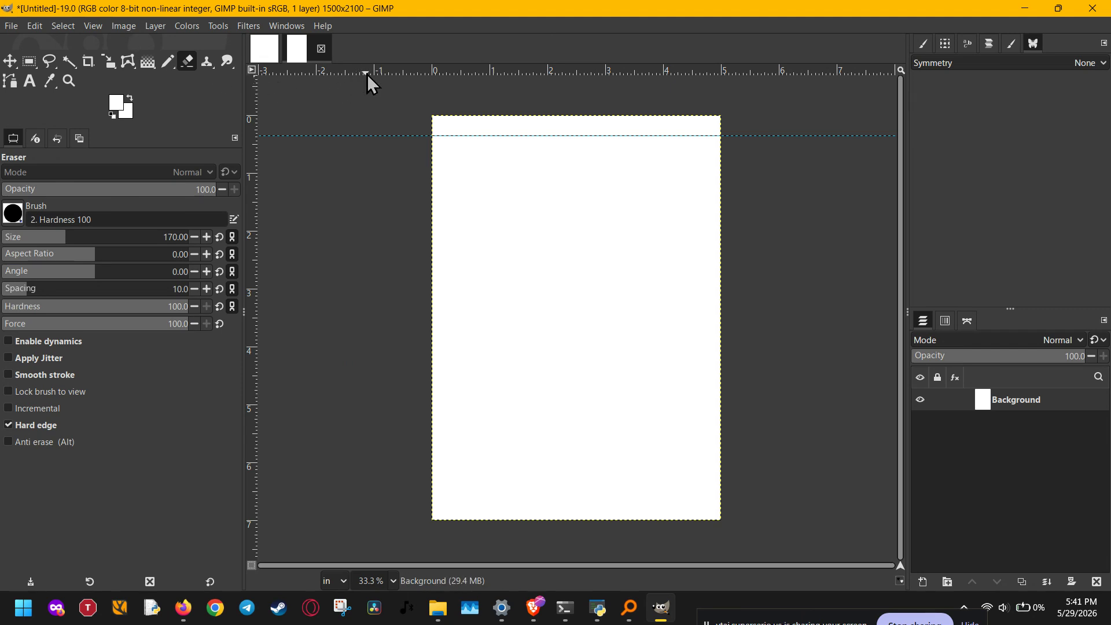
Place a horizontal guide at about 6.57 in near the page's bottom edge and one vertical guide just inside each side edge.
left_click_drag(368, 76, 378, 496)
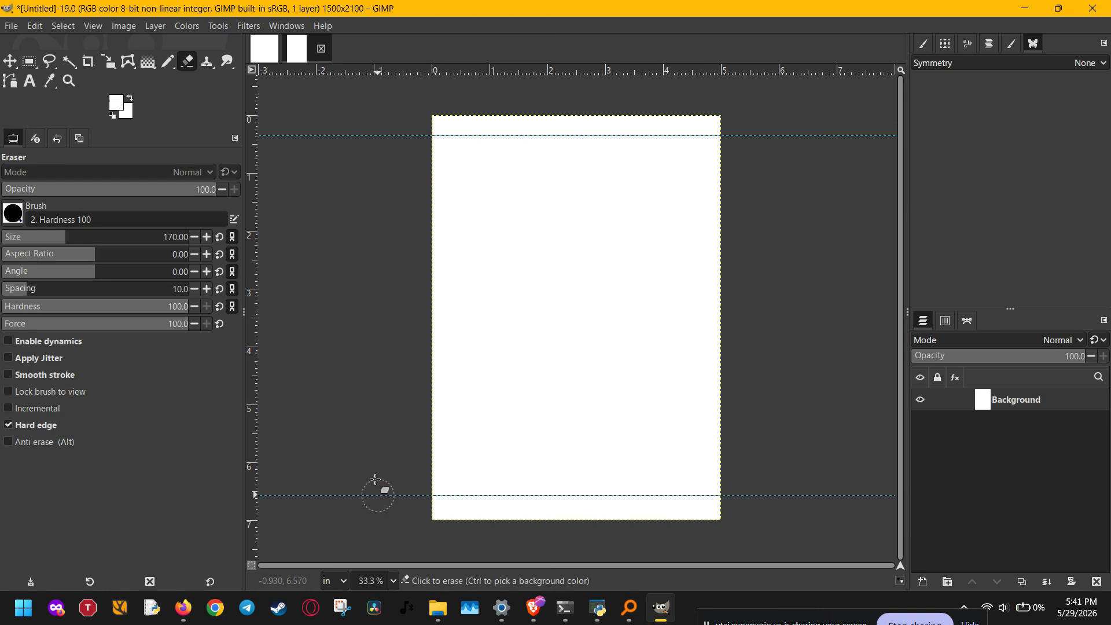
left_click_drag(255, 104, 453, 122)
mouse_move(253, 109)
left_mouse_down()
mouse_move(677, 162)
mouse_move(711, 176)
left_mouse_up()
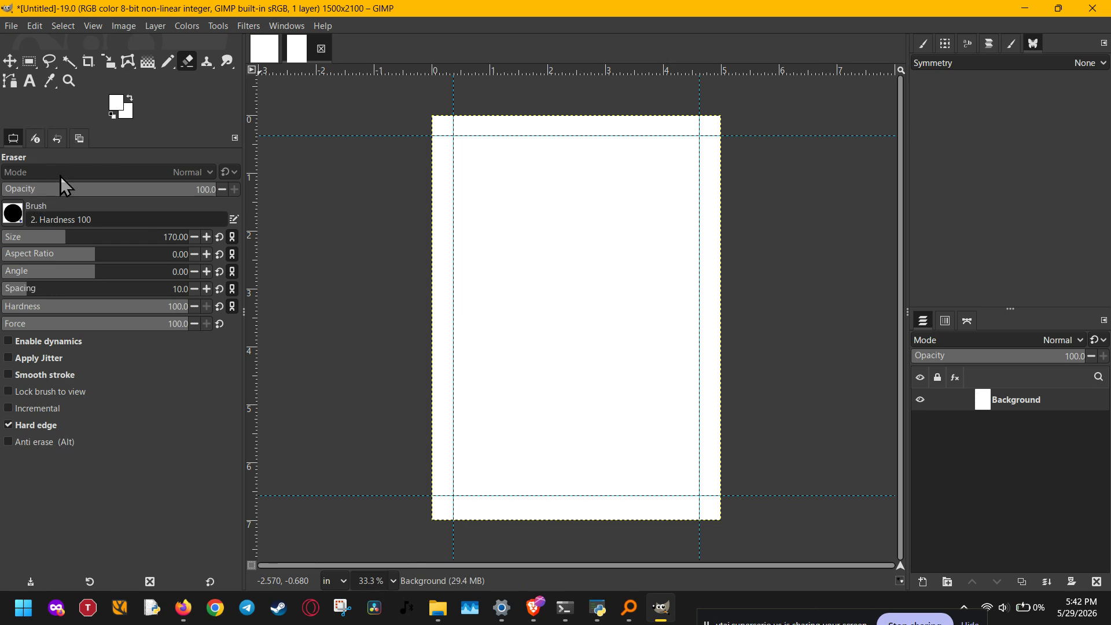
Set the foreground color to light pink and fill the whole background layer with it.
key("shift+b")
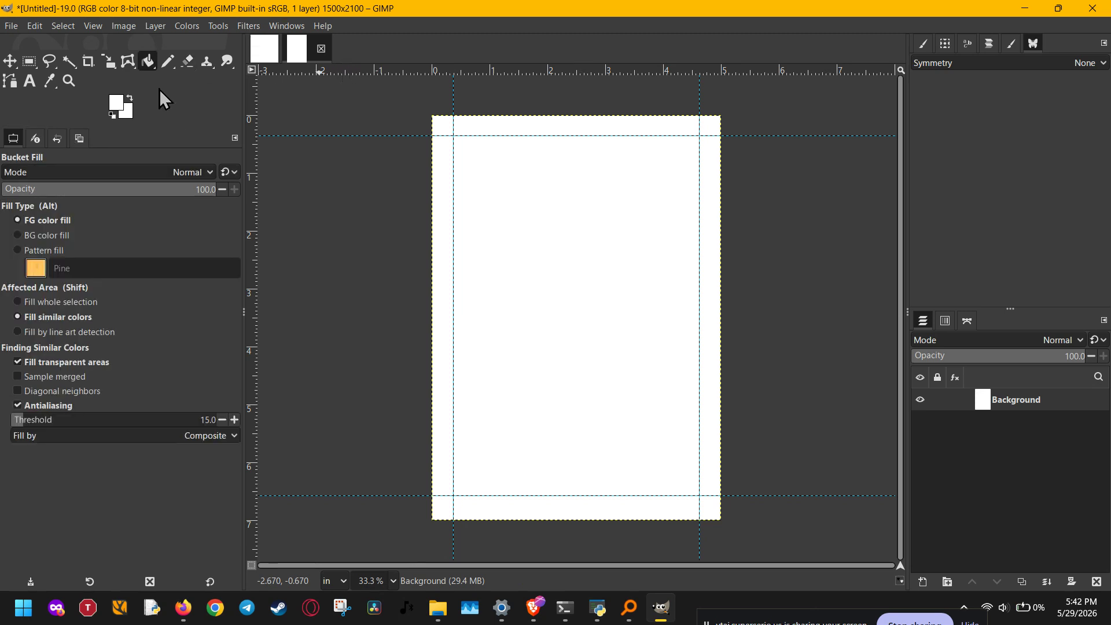
left_click(118, 105)
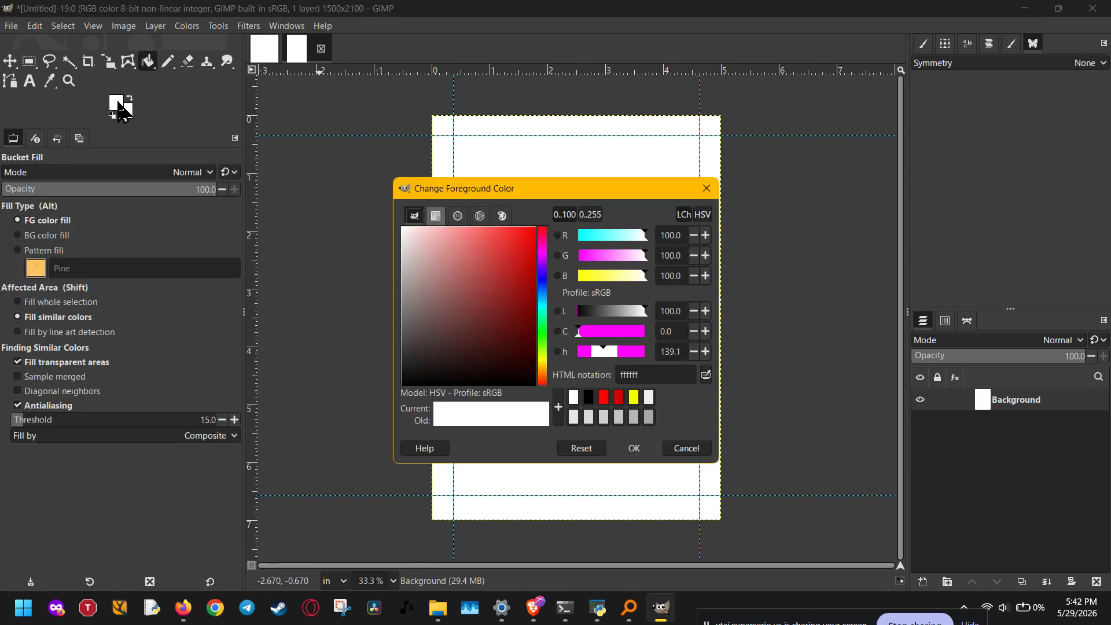
left_click(404, 272)
mouse_move(404, 272)
left_mouse_down()
mouse_move(427, 286)
mouse_move(433, 276)
mouse_move(437, 224)
left_mouse_up()
left_click(634, 448)
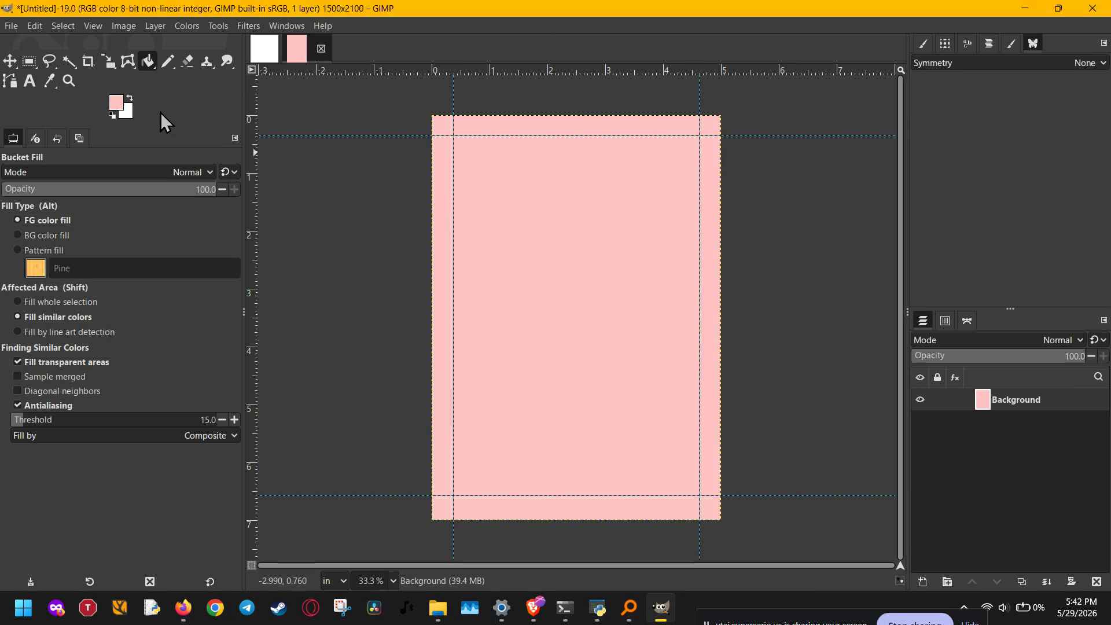
Import Cherry.png from the Assets folder as a new layer.
left_click(10, 25)
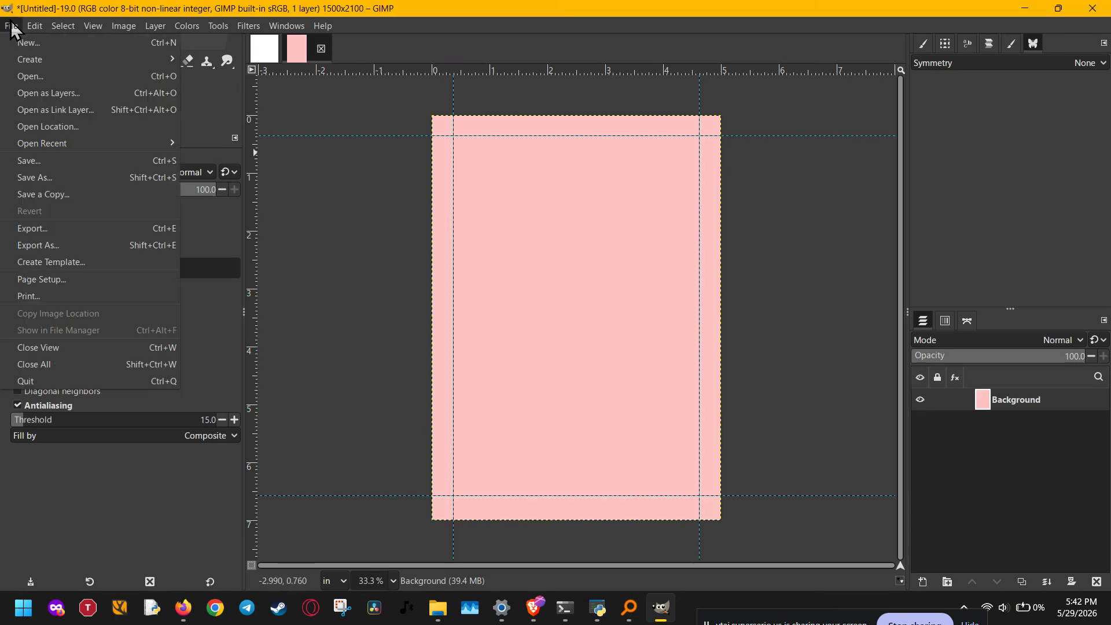
left_click(33, 90)
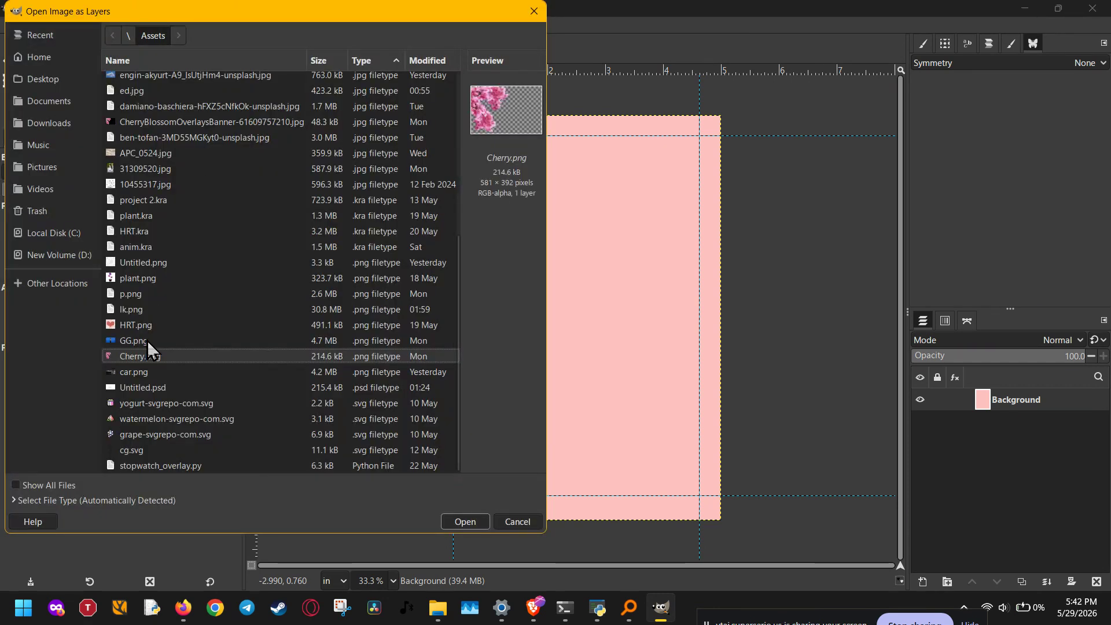
left_click(463, 521)
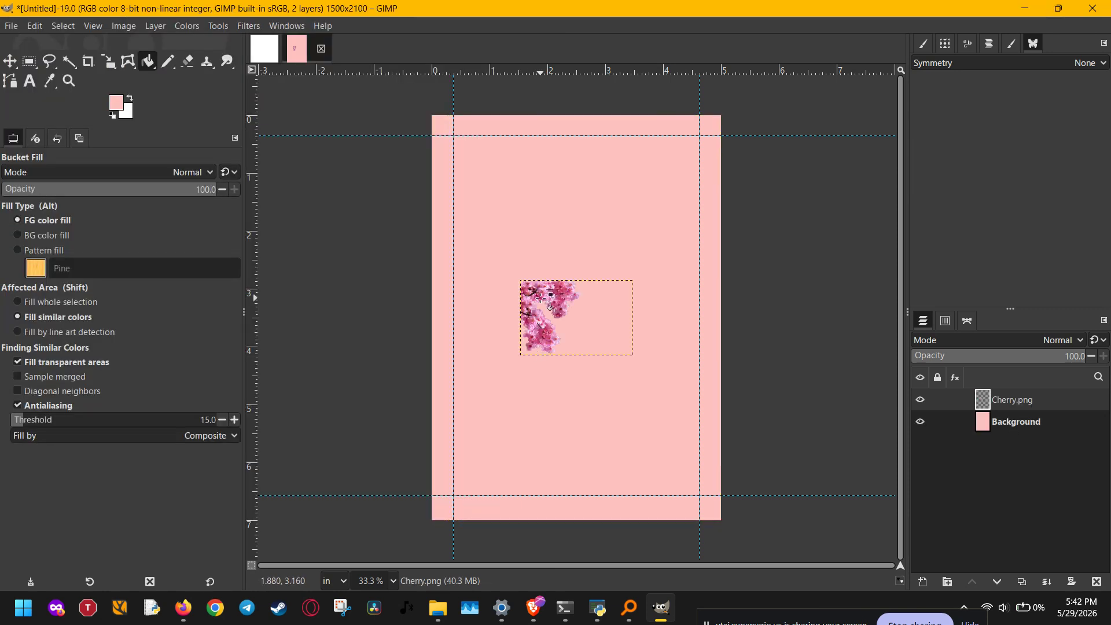
Try to scale the cherry blossom layer to about 6.19 × 4.17 in so it covers the page's upper-left corner.
key("shift+s")
left_click(551, 307)
left_click_drag(547, 304, 453, 225)
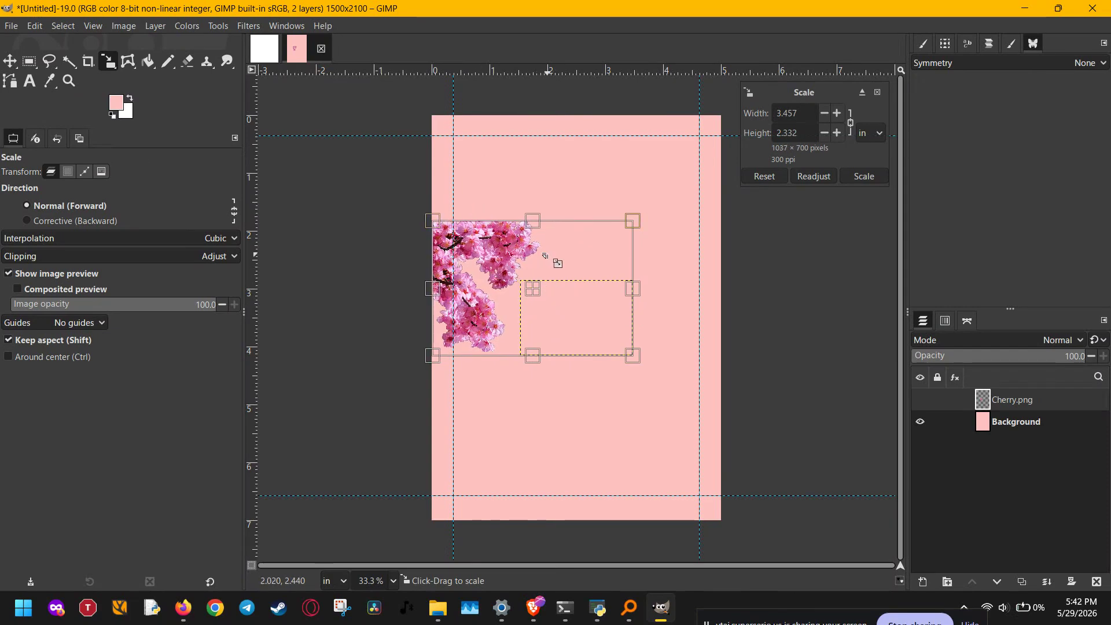
left_click_drag(544, 256, 696, 140)
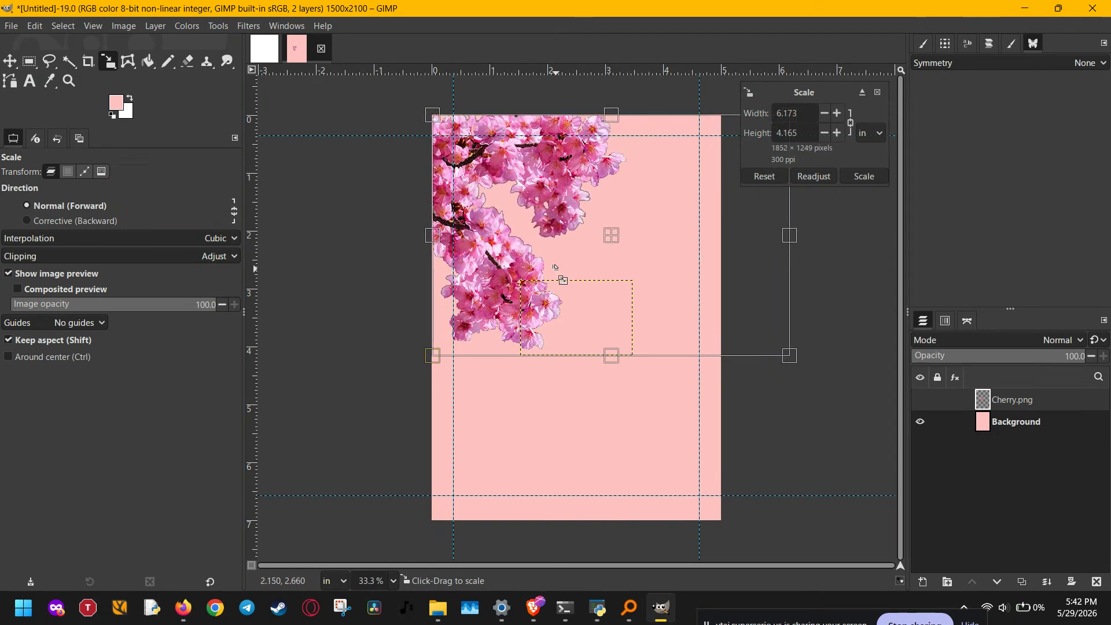
left_click_drag(514, 270, 508, 263)
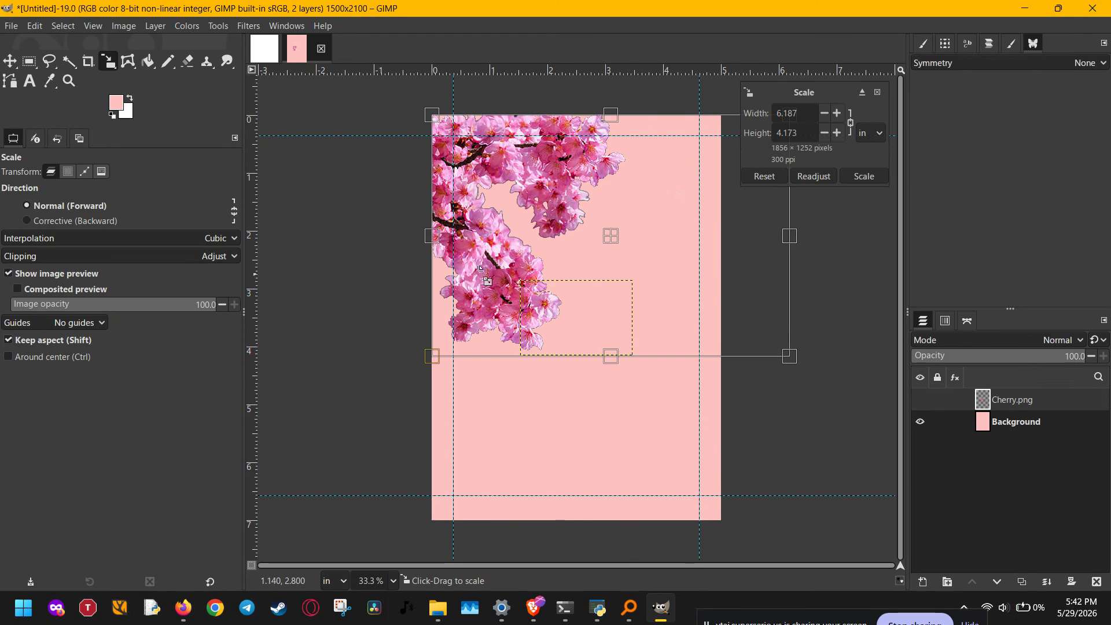
Import grape-svgrepo-com.svg as a layer at 1500 × 1500 px and scale it to about 1.16 in square near the page's lower-right corner.
left_click(12, 26)
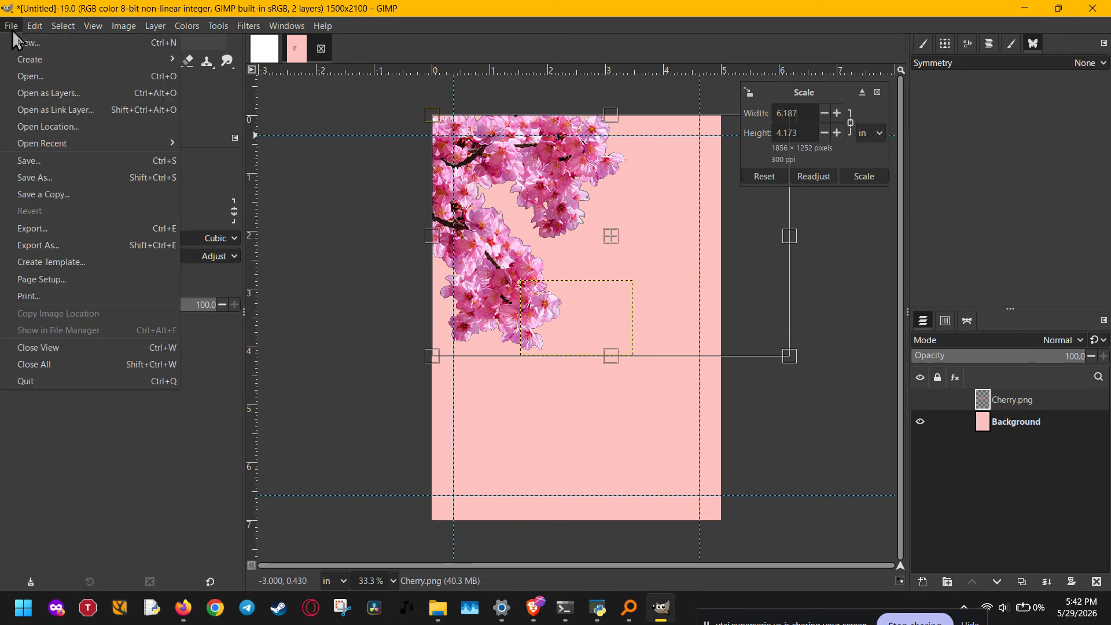
left_click(31, 93)
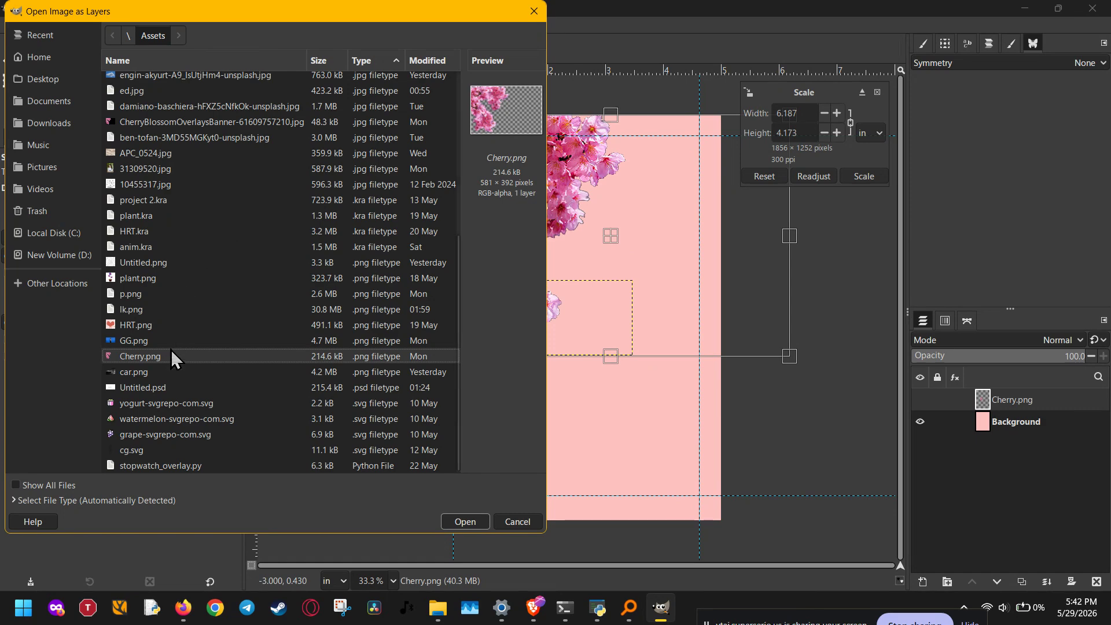
left_click(139, 279)
left_click(148, 265)
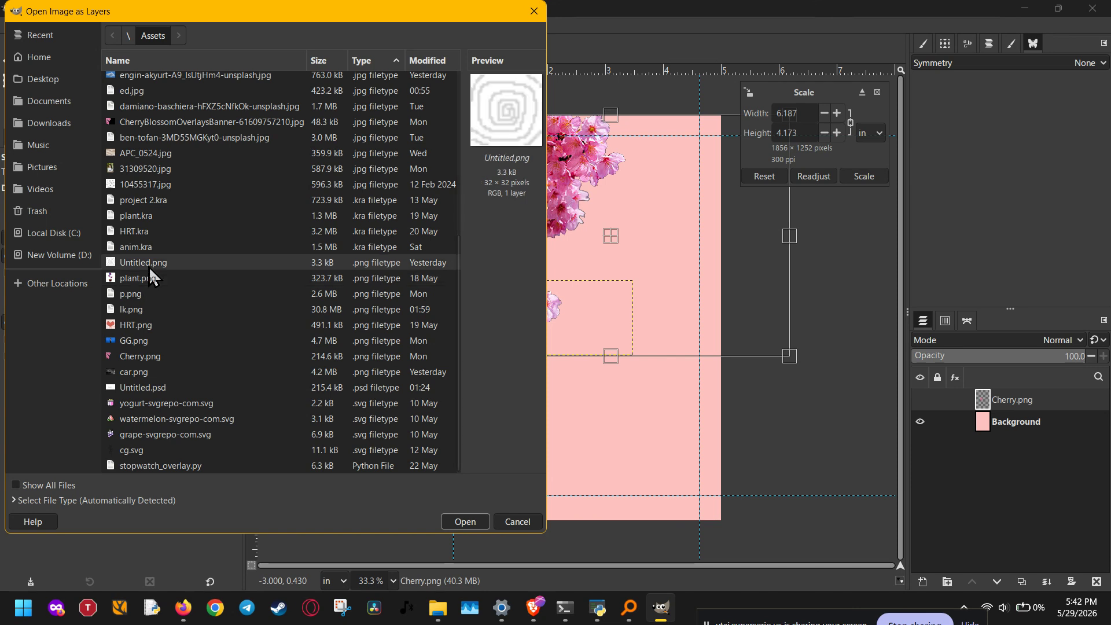
left_click(180, 211)
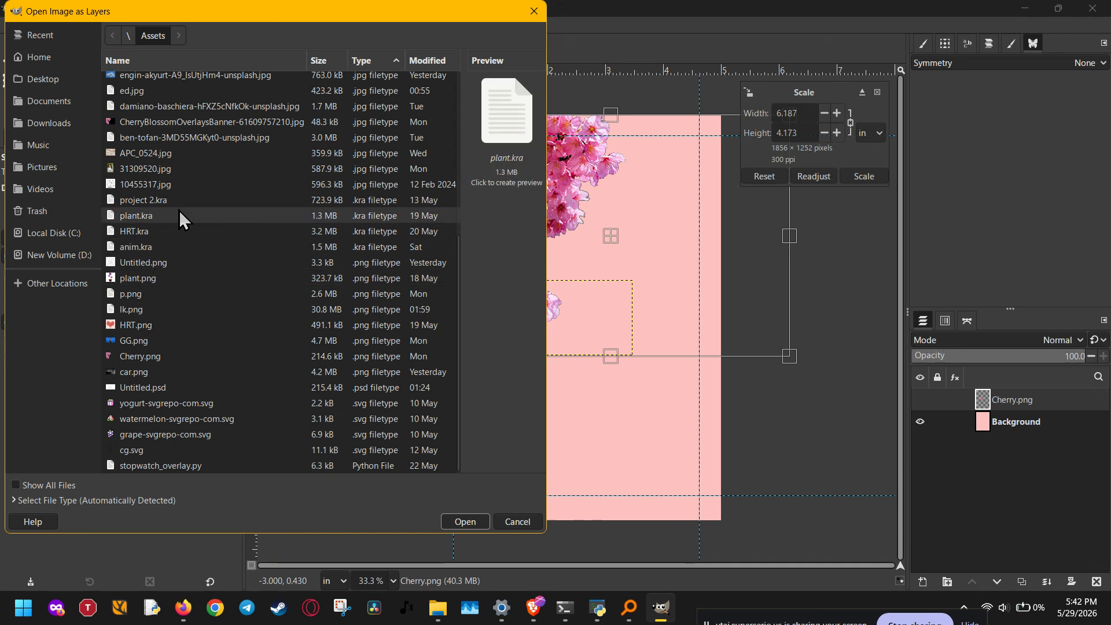
left_click(172, 434)
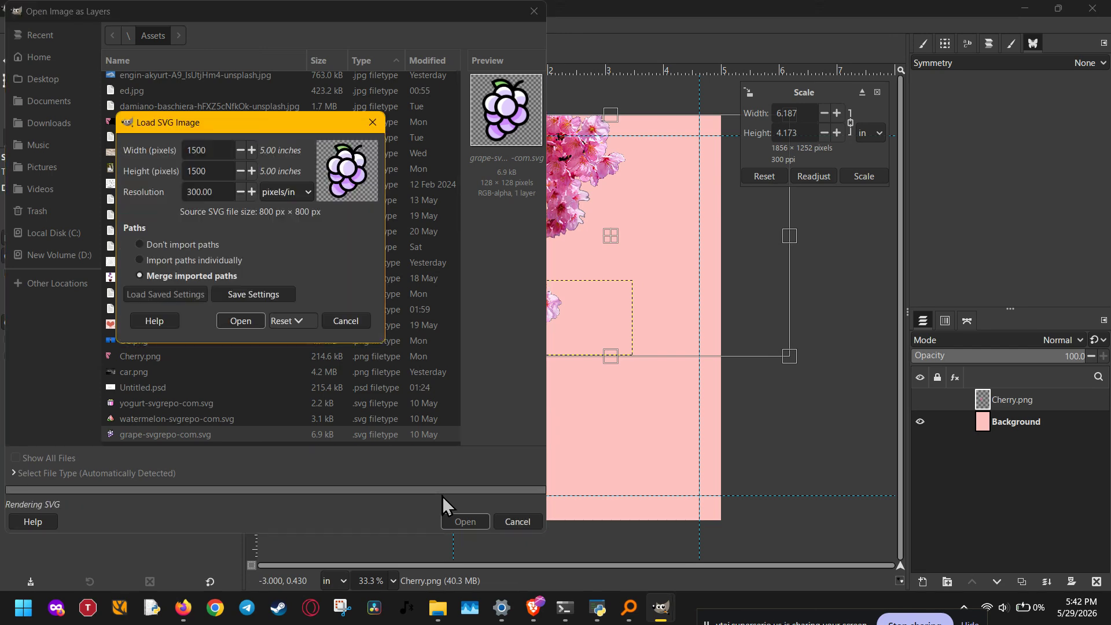
left_click(240, 321)
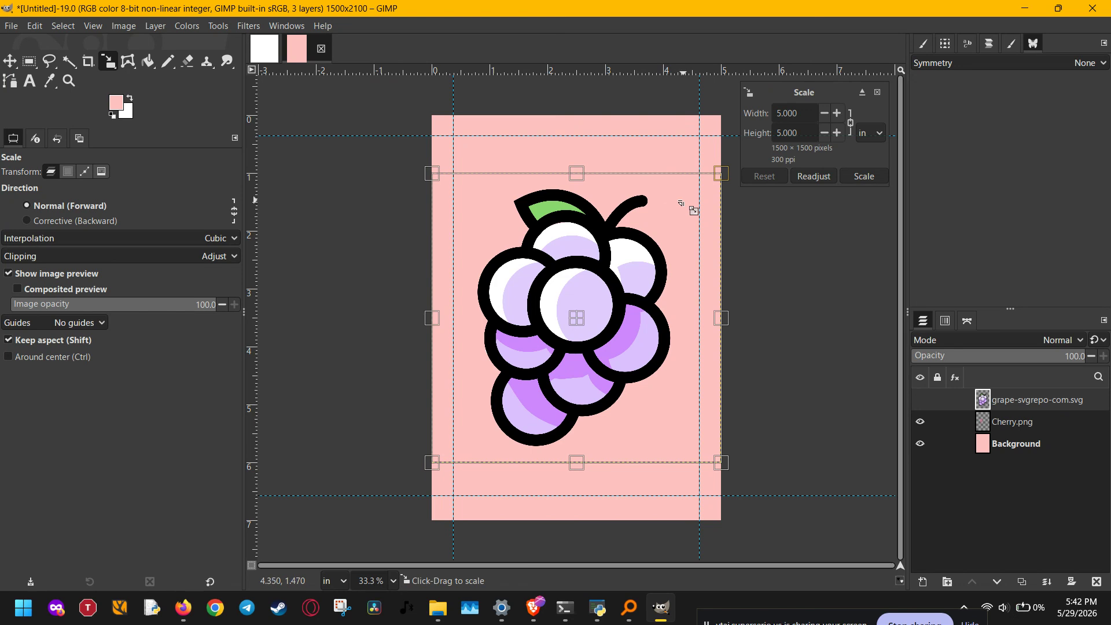
left_click_drag(695, 210, 670, 479)
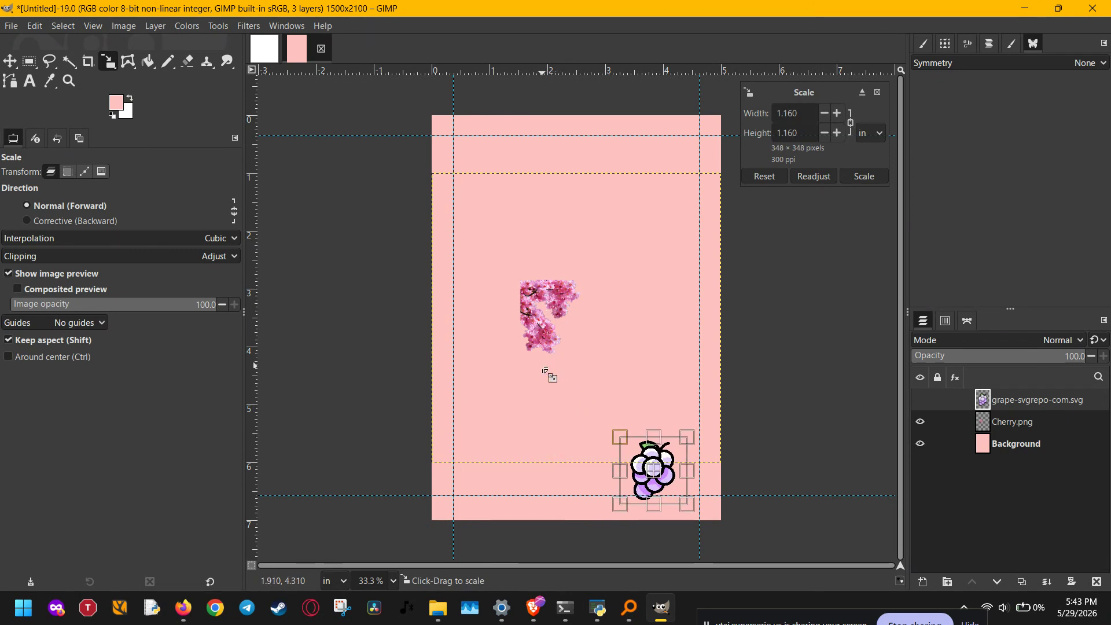
key("Return")
Add a Serif Bold Italic text layer reading "wedding" in the lower half of the page, replacing the first wording "couple".
key("t")
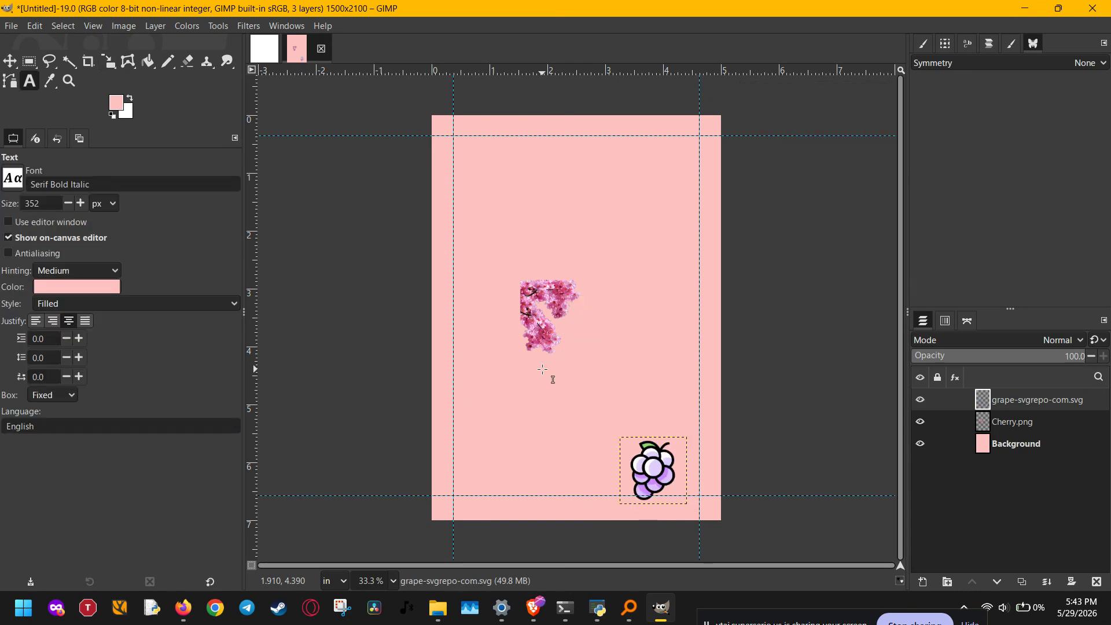
left_click(500, 377)
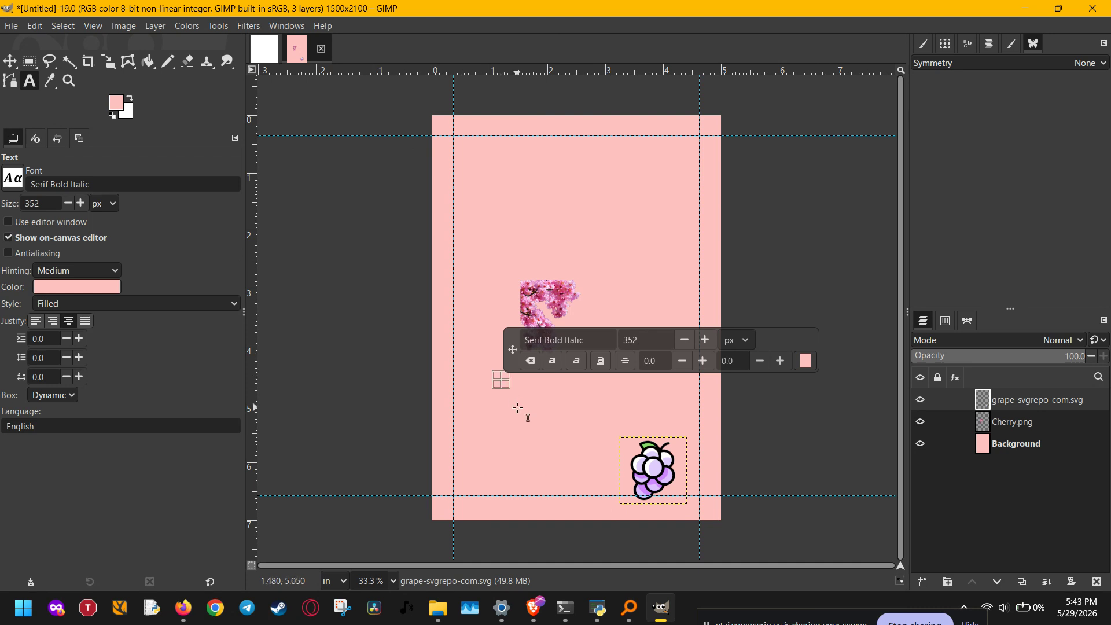
type("couple")
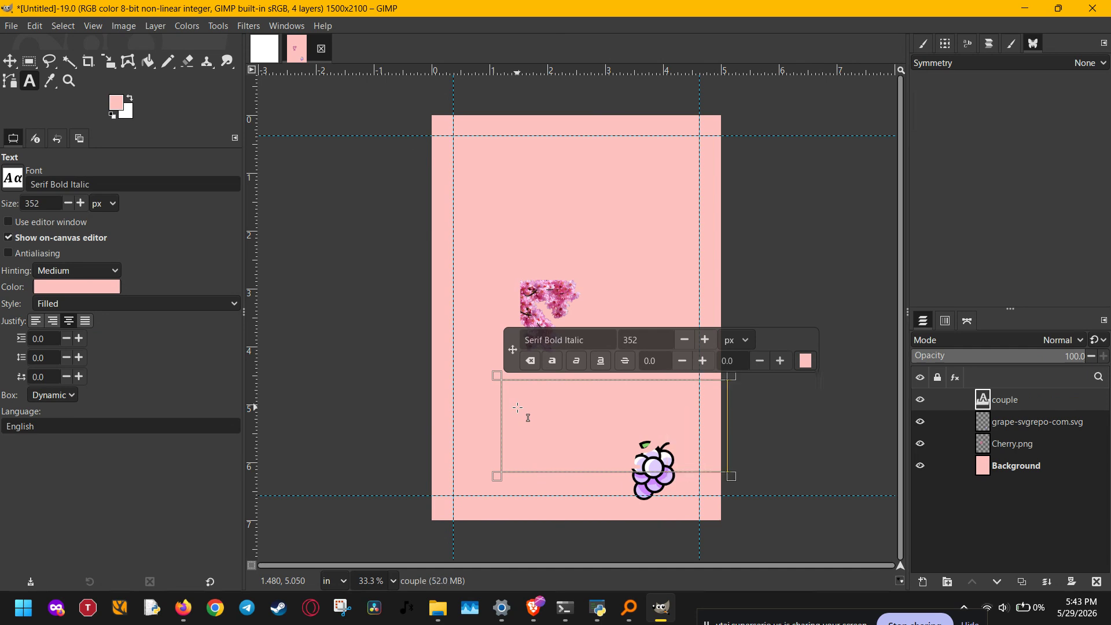
key("ctrl+a")
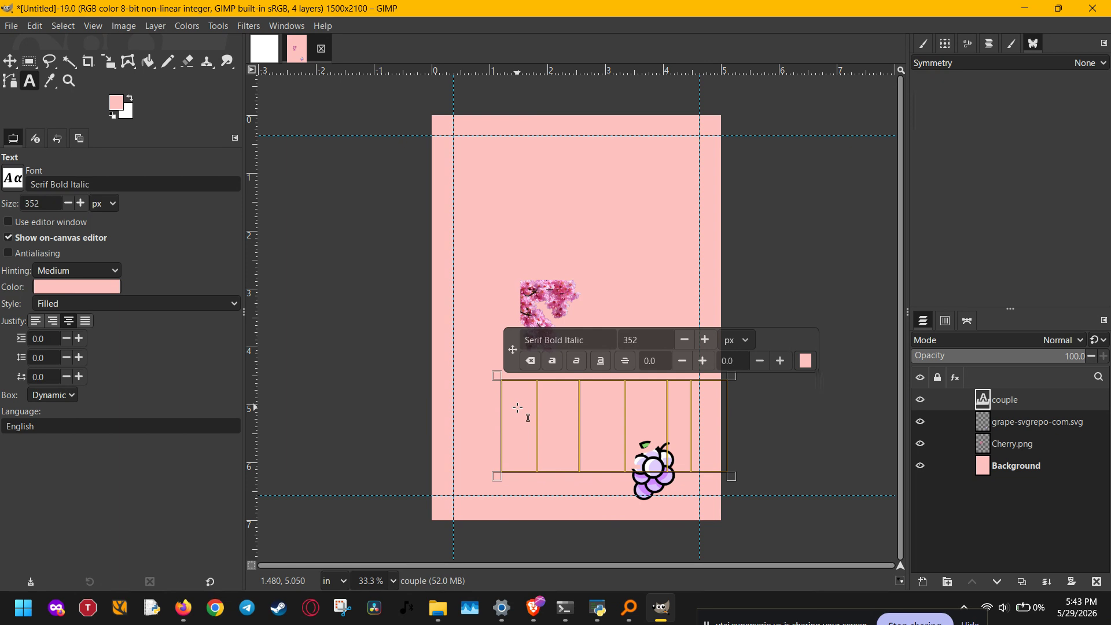
type("wedding")
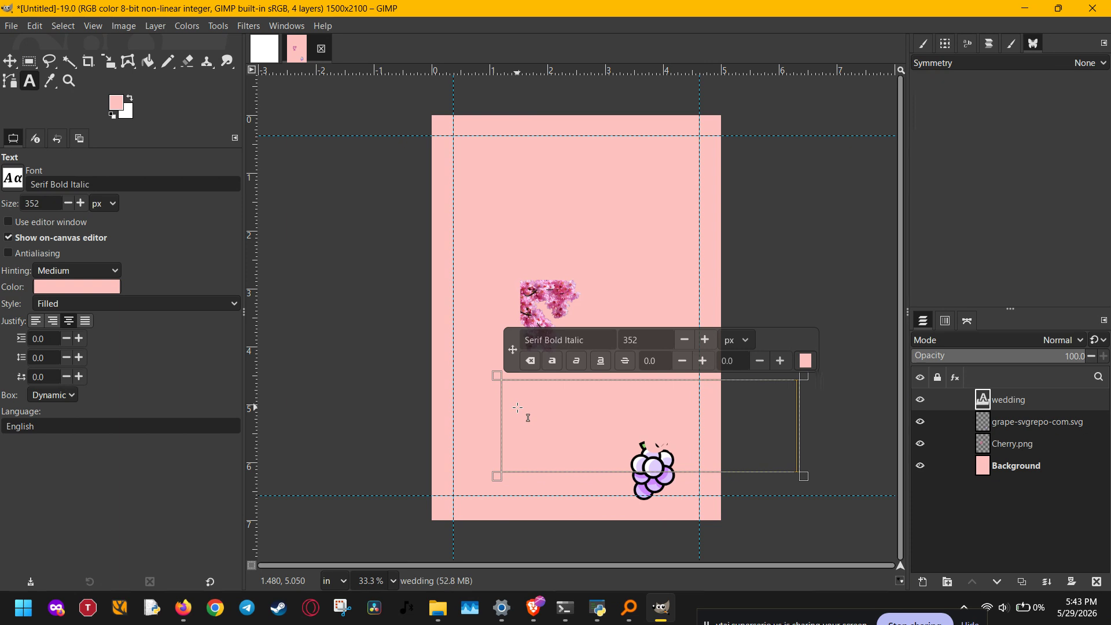
Recolor the whole "wedding" text black and reduce its font size to 152 px.
key("ctrl+a")
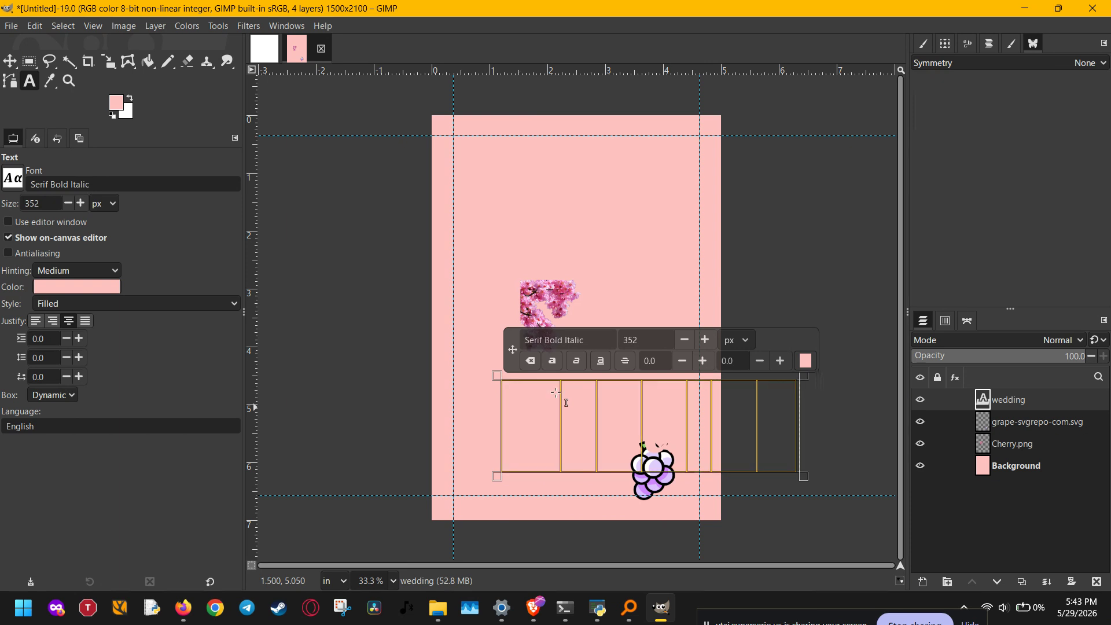
left_click(806, 361)
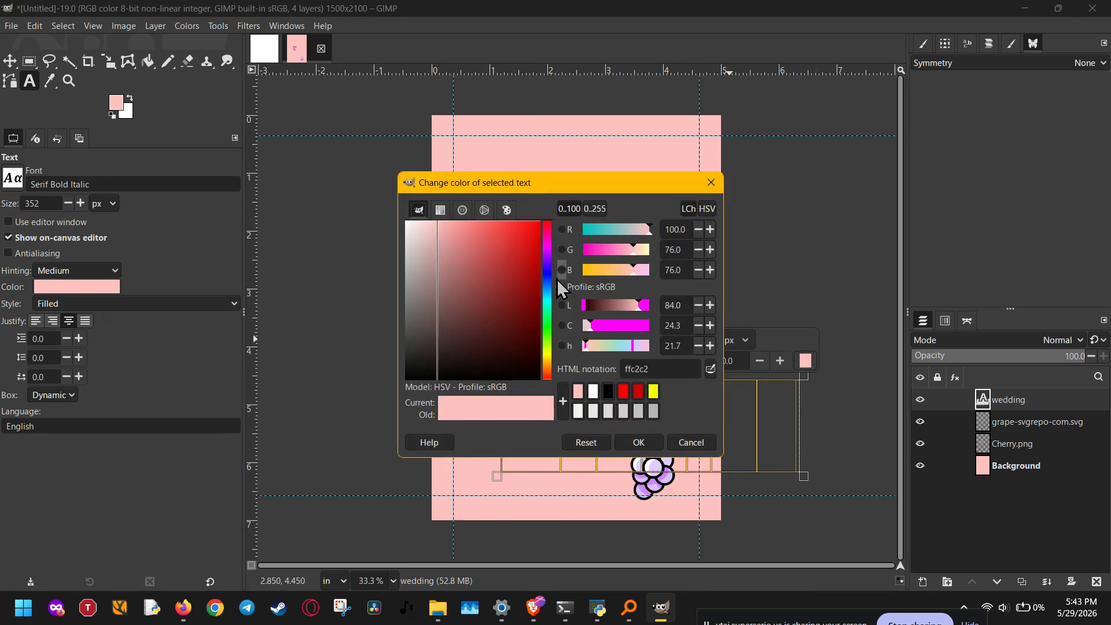
left_click(547, 379)
left_click(639, 442)
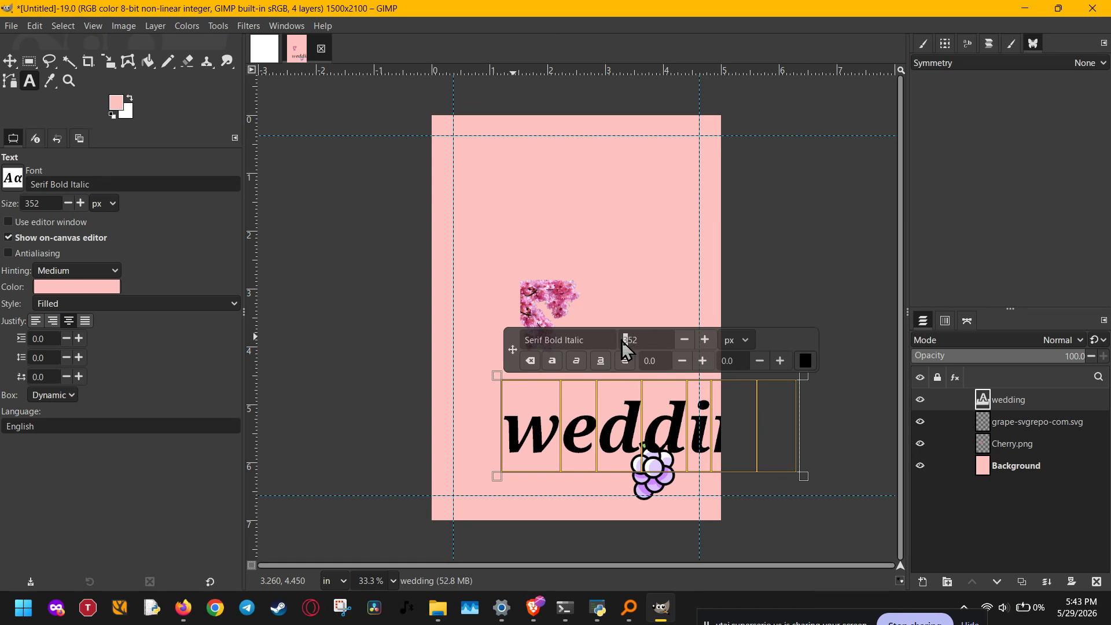
type("1")
key("Return")
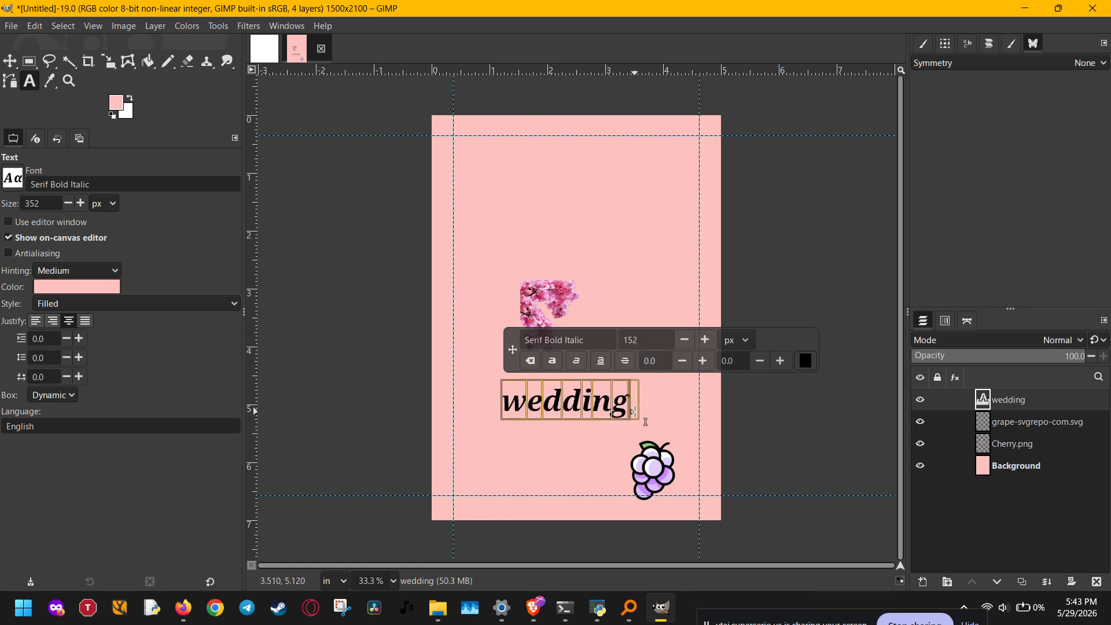
key("Escape")
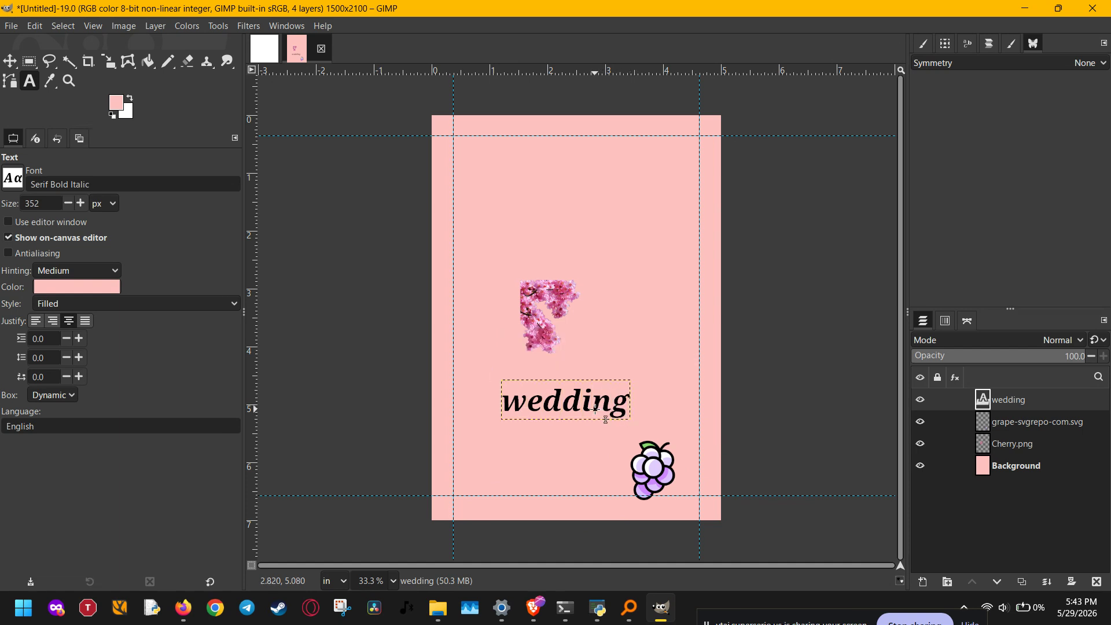
Move the "wedding" text box slightly up, just beneath the cherry blossom artwork.
left_click(565, 414)
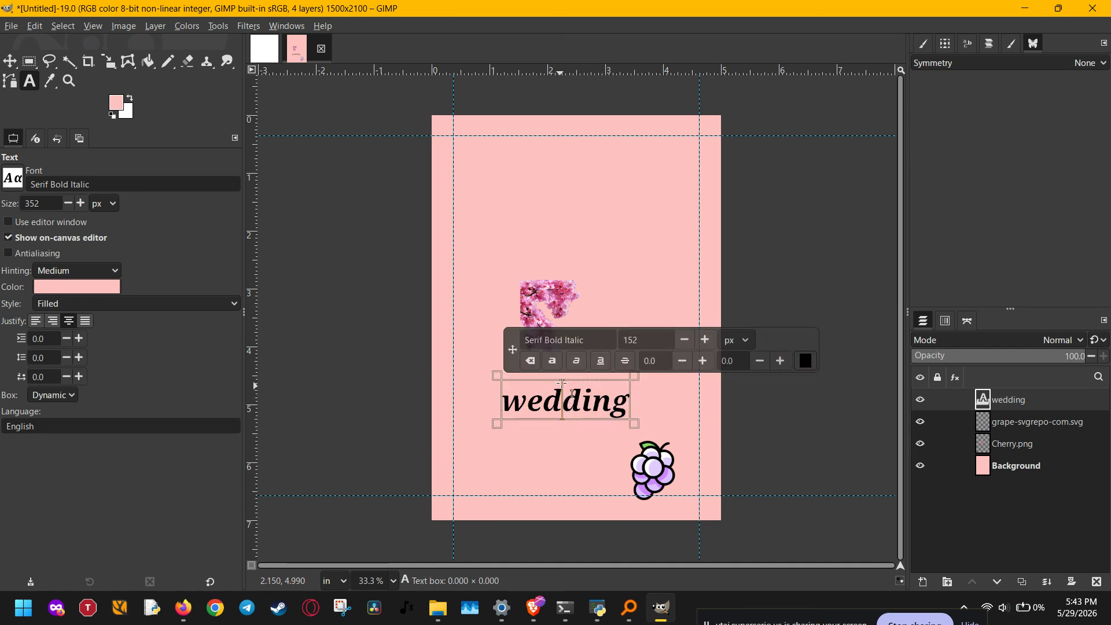
left_click_drag(564, 378, 566, 341)
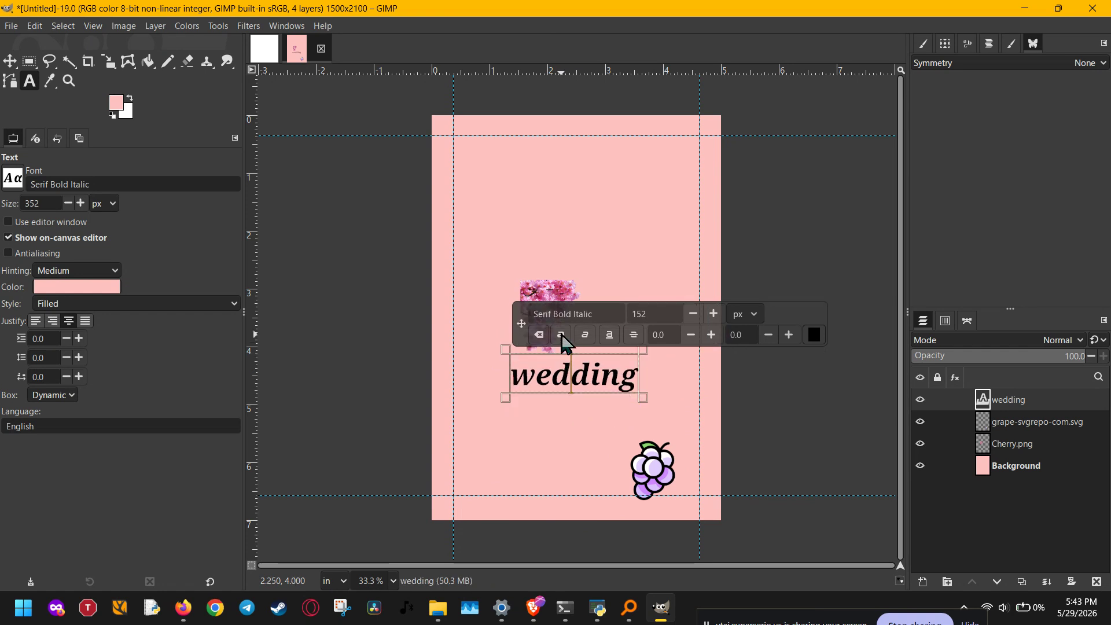
left_click(555, 292)
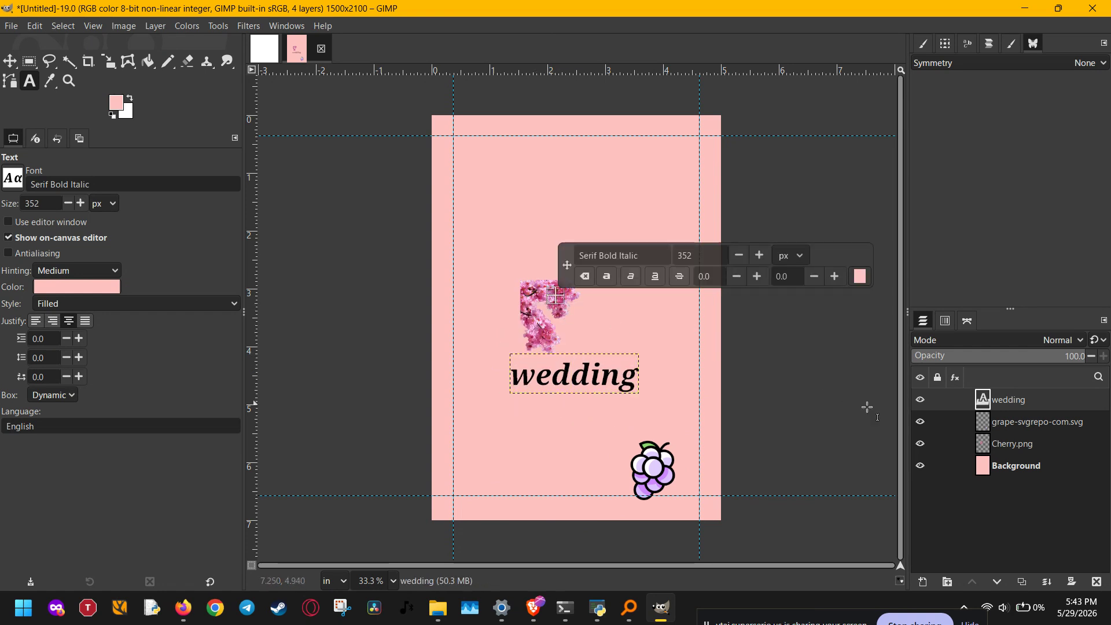
Scale the Cherry.png layer to about 6.18 × 4.17 in so it fills the page's upper-left corner.
left_click(987, 443)
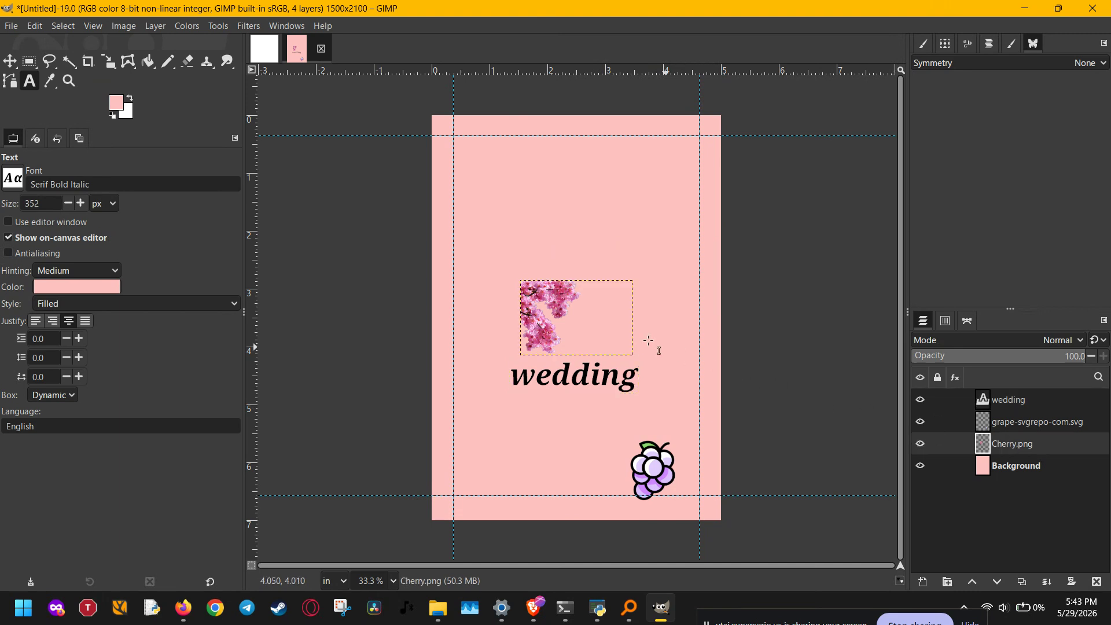
key("shift+s")
left_click(610, 325)
left_click_drag(554, 302, 489, 196)
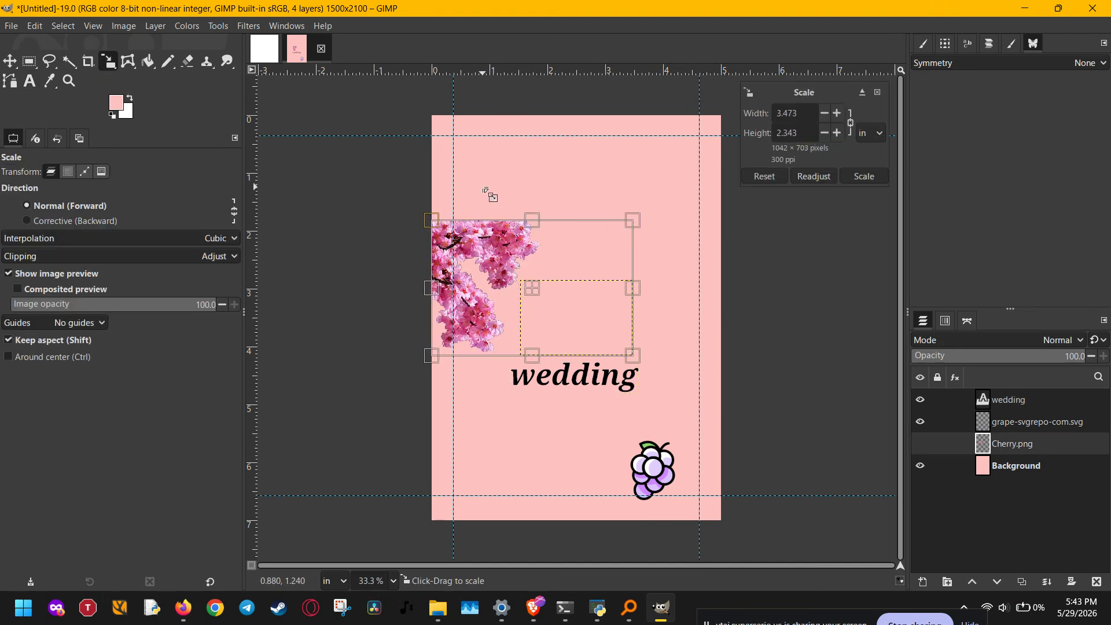
left_click_drag(524, 244, 734, 111)
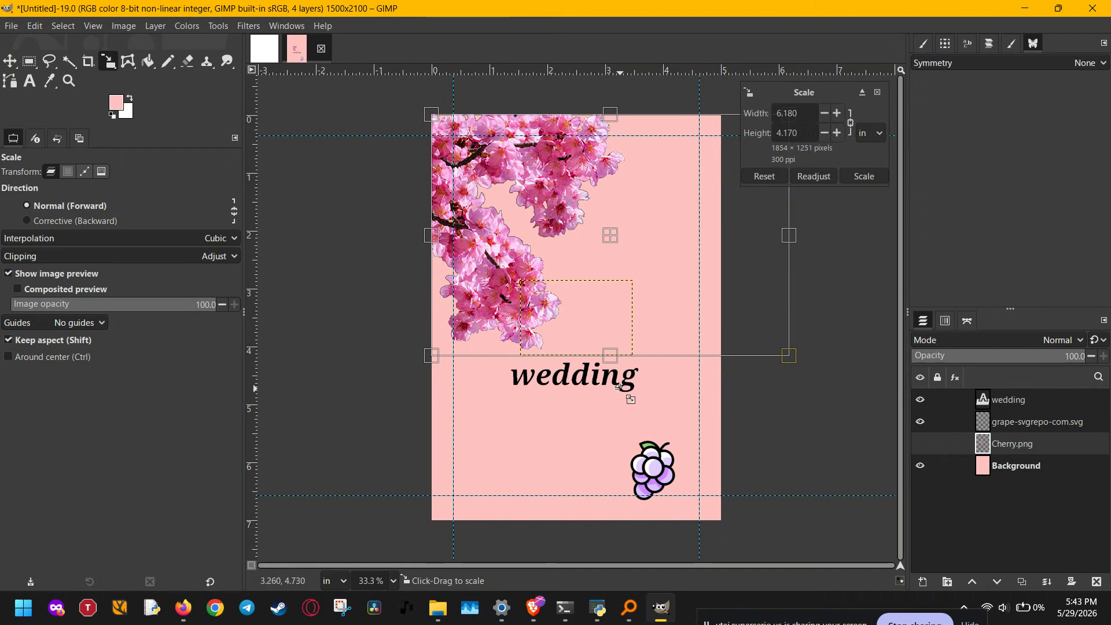
Move the "wedding" text down beside the grape artwork and scale it to about 2.24 × 0.70 in.
left_click(1005, 405)
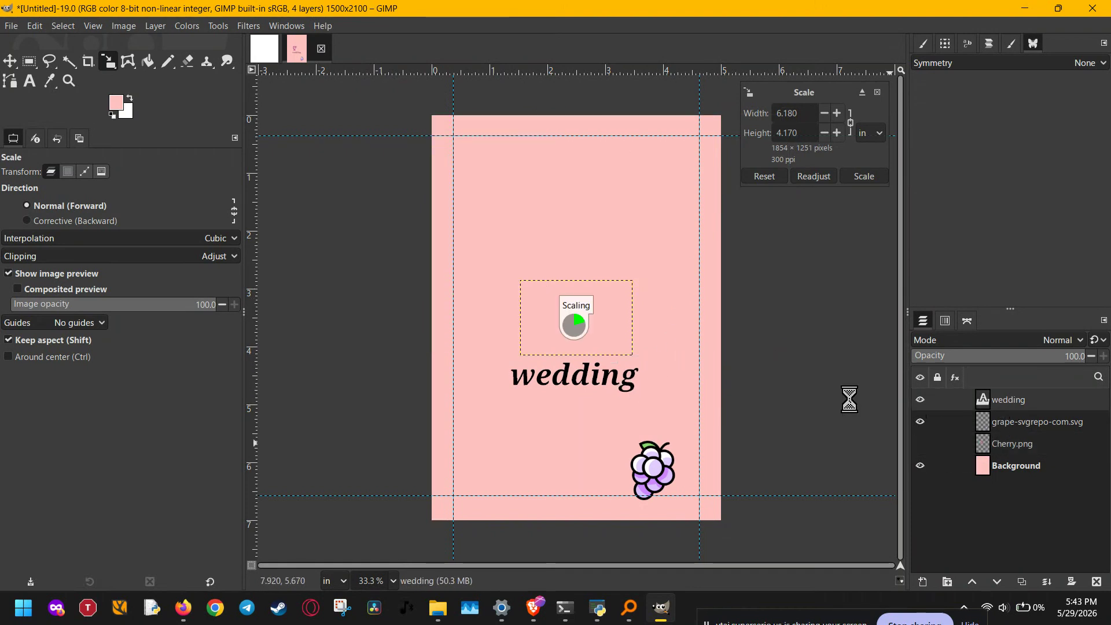
left_click(627, 391)
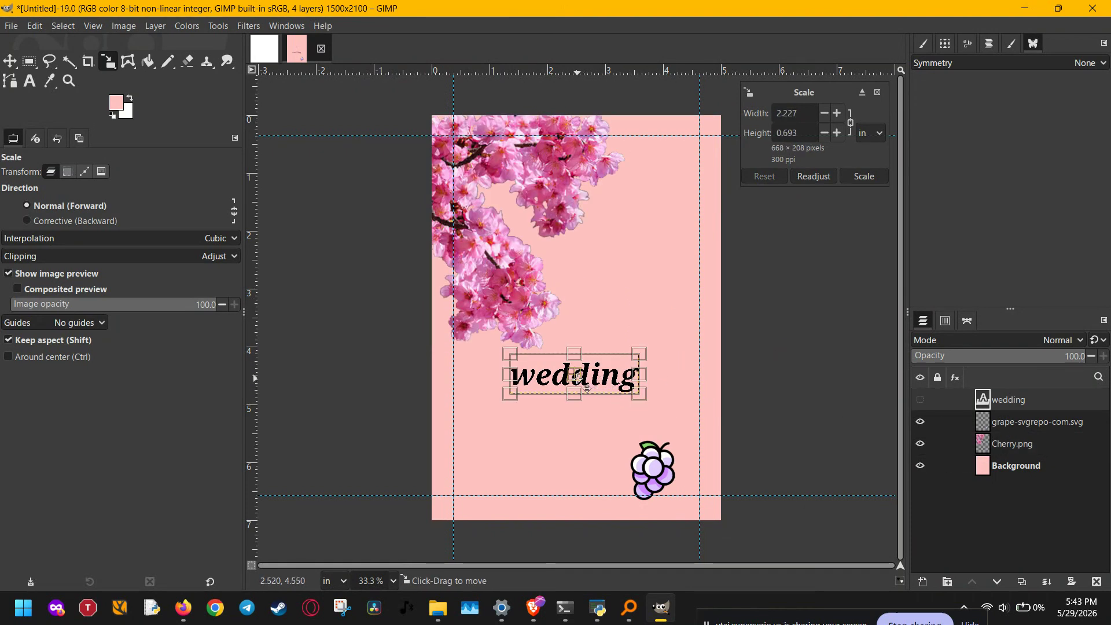
left_click_drag(575, 375, 557, 445)
left_click_drag(655, 472, 657, 470)
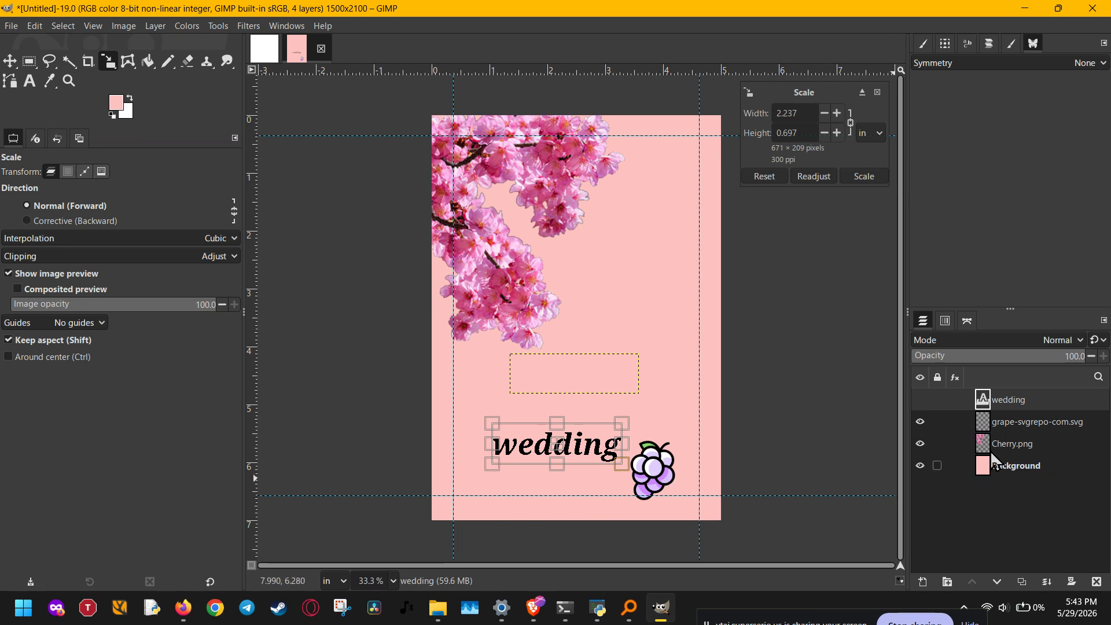
Scale the grape layer to about 0.73 in square and place it in the page's lower-right corner.
left_click(999, 418)
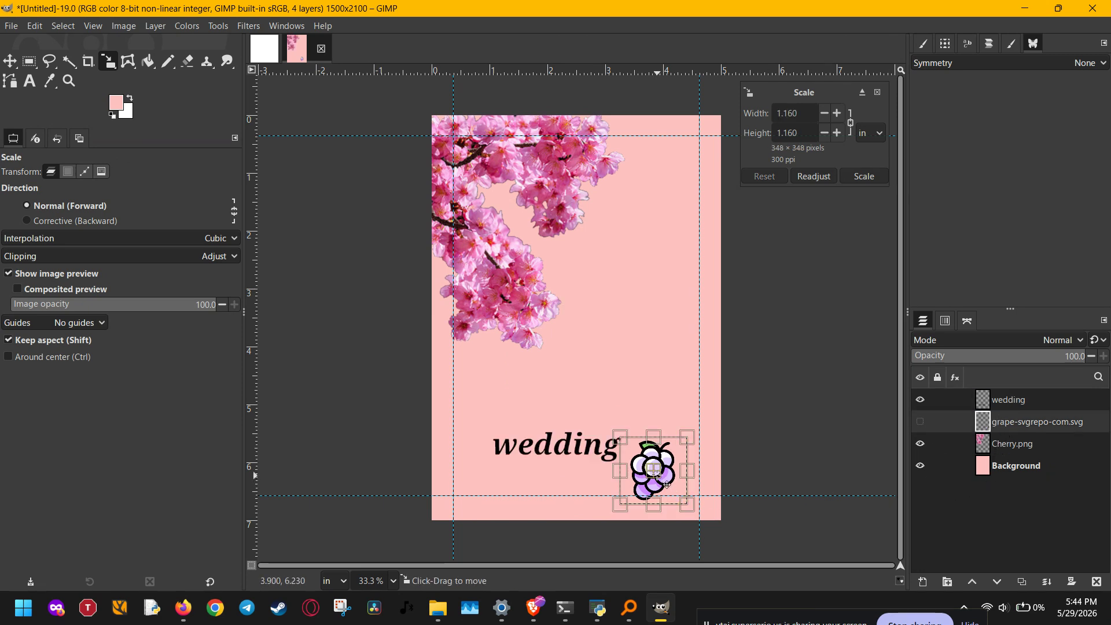
left_click_drag(646, 464, 695, 504)
left_click(12, 27)
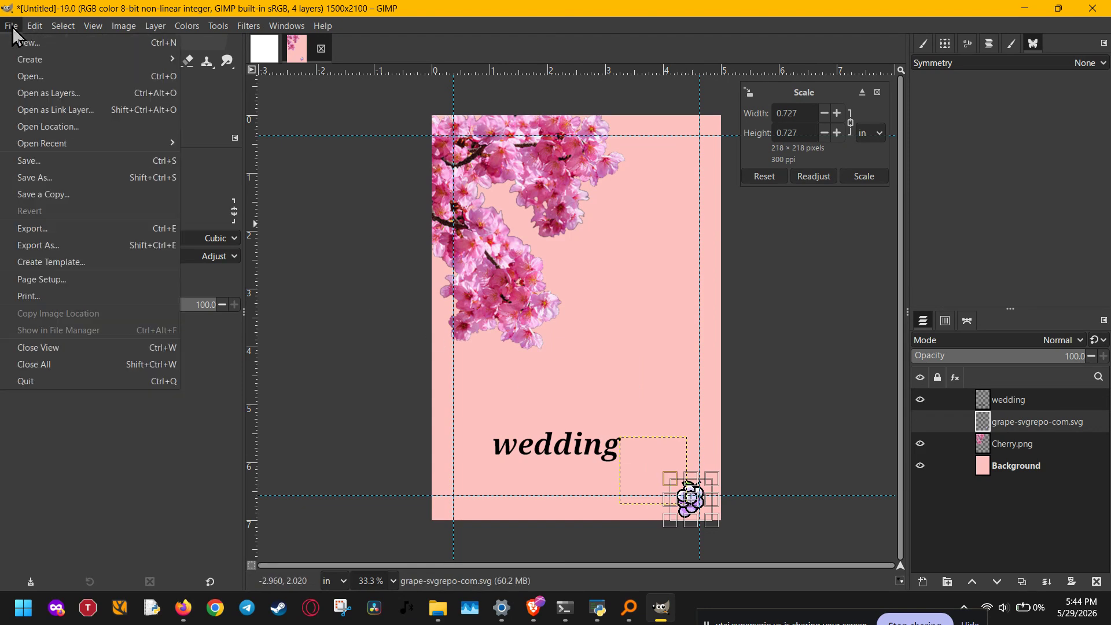
left_click(47, 177)
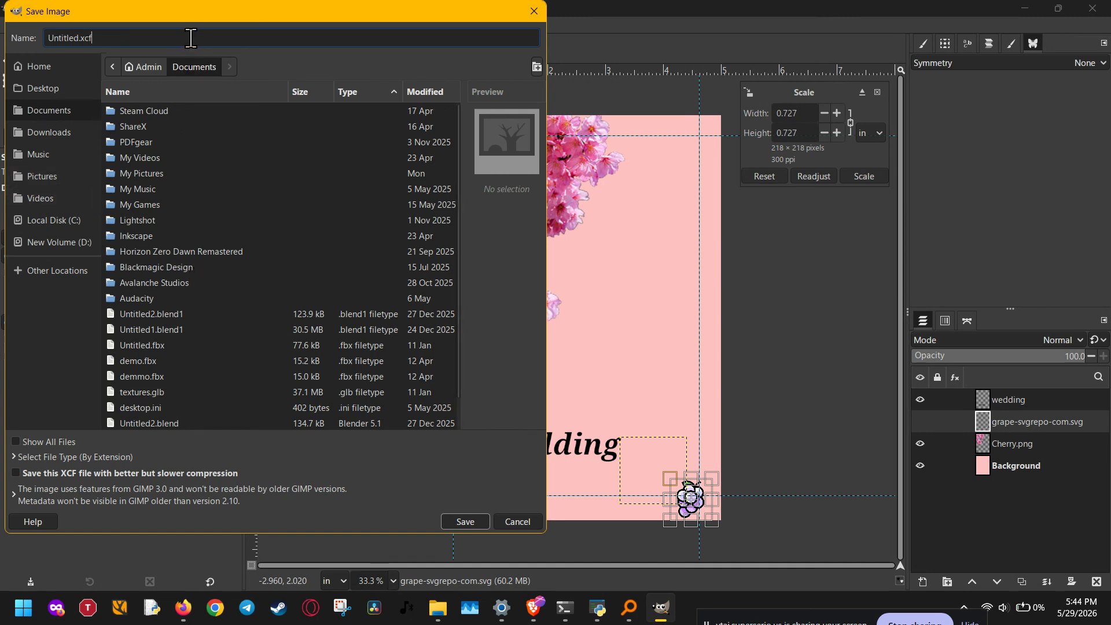
key("Escape")
Export the invitation as Untitled.pdf to the Documents folder with the default PDF options.
left_click(13, 26)
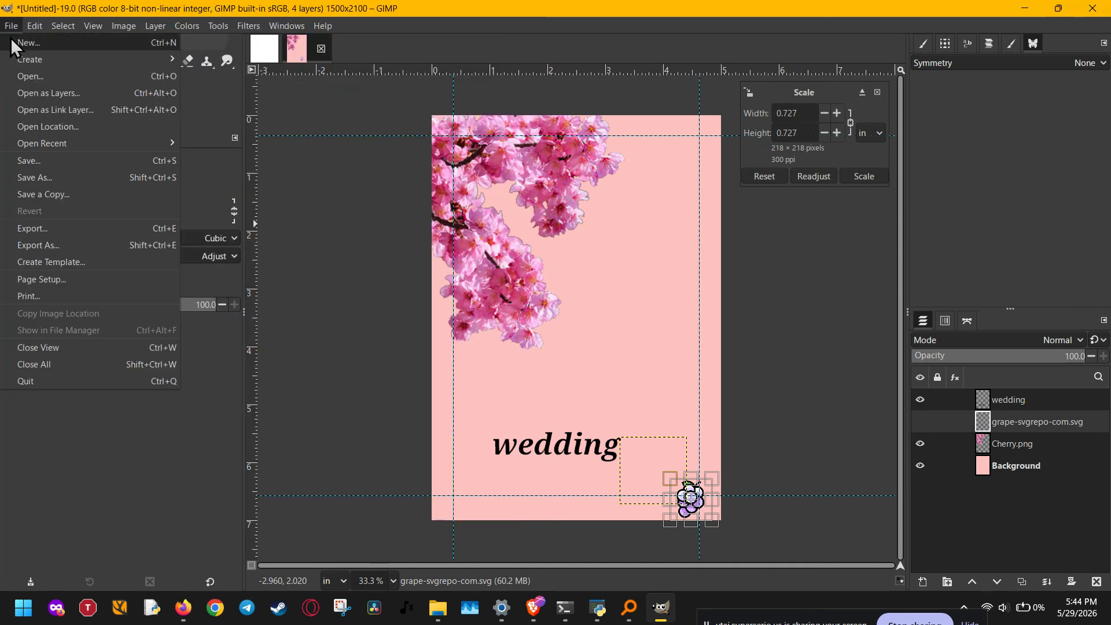
left_click(32, 245)
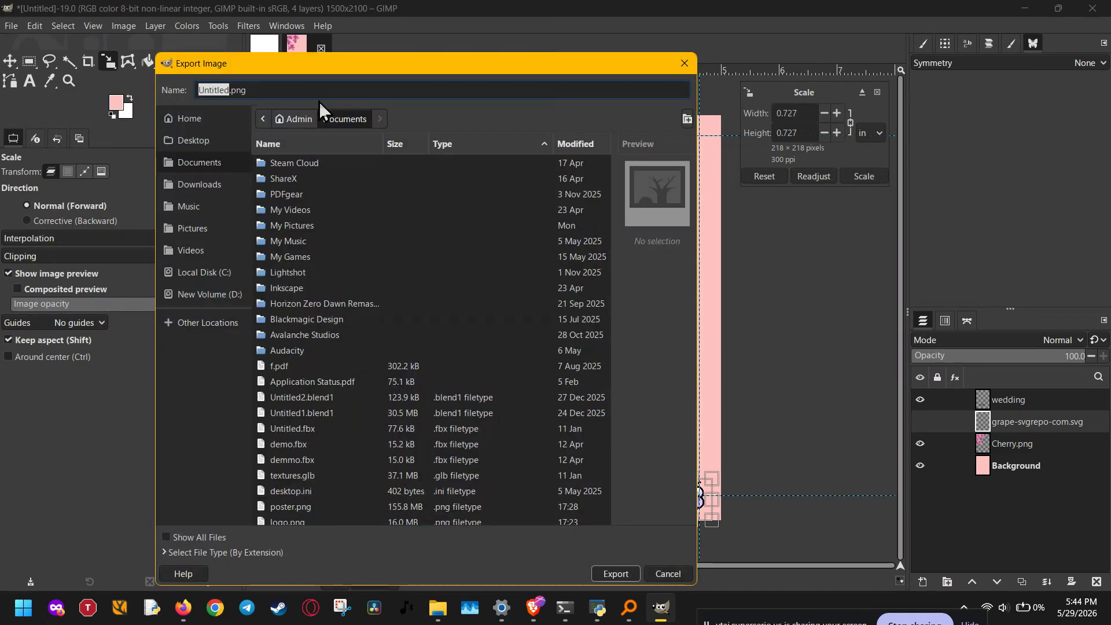
left_click(322, 91)
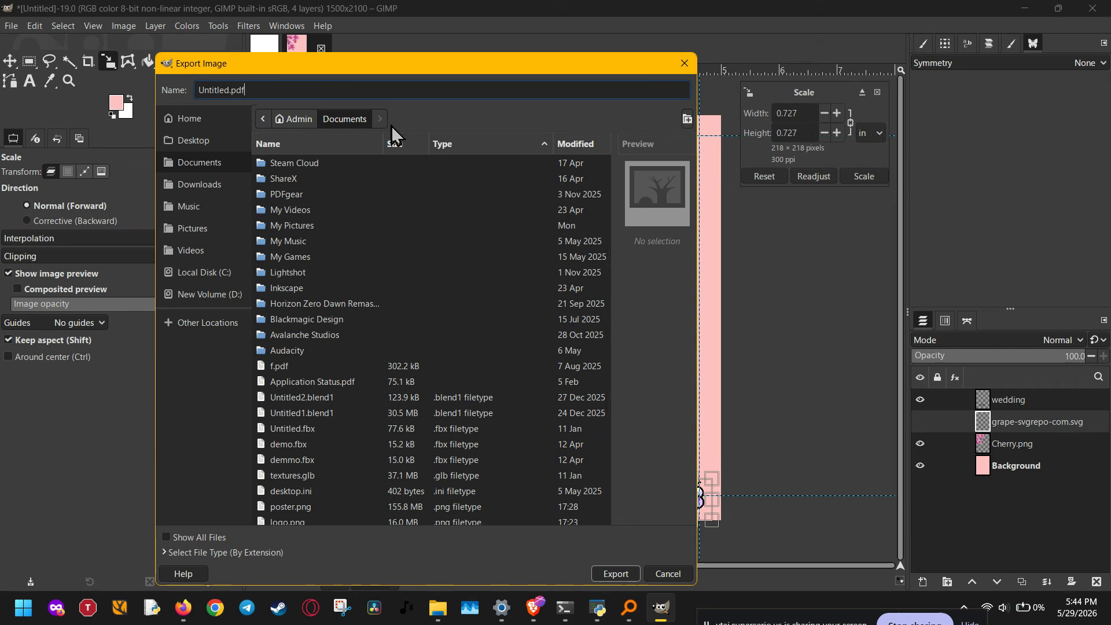
left_click(603, 571)
key("Return")
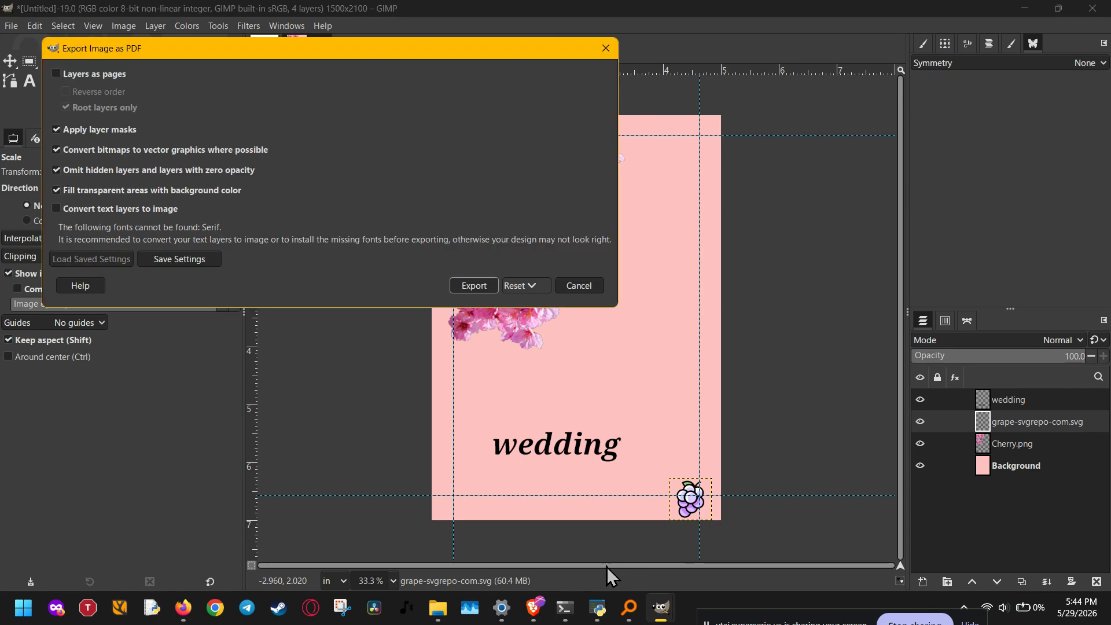
left_click(473, 286)
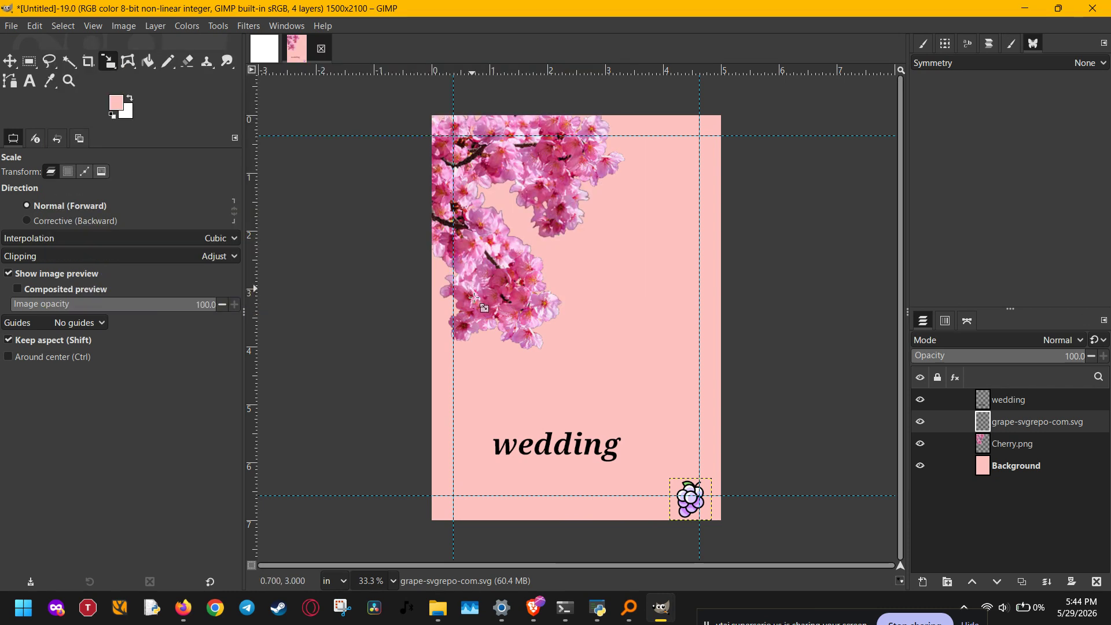